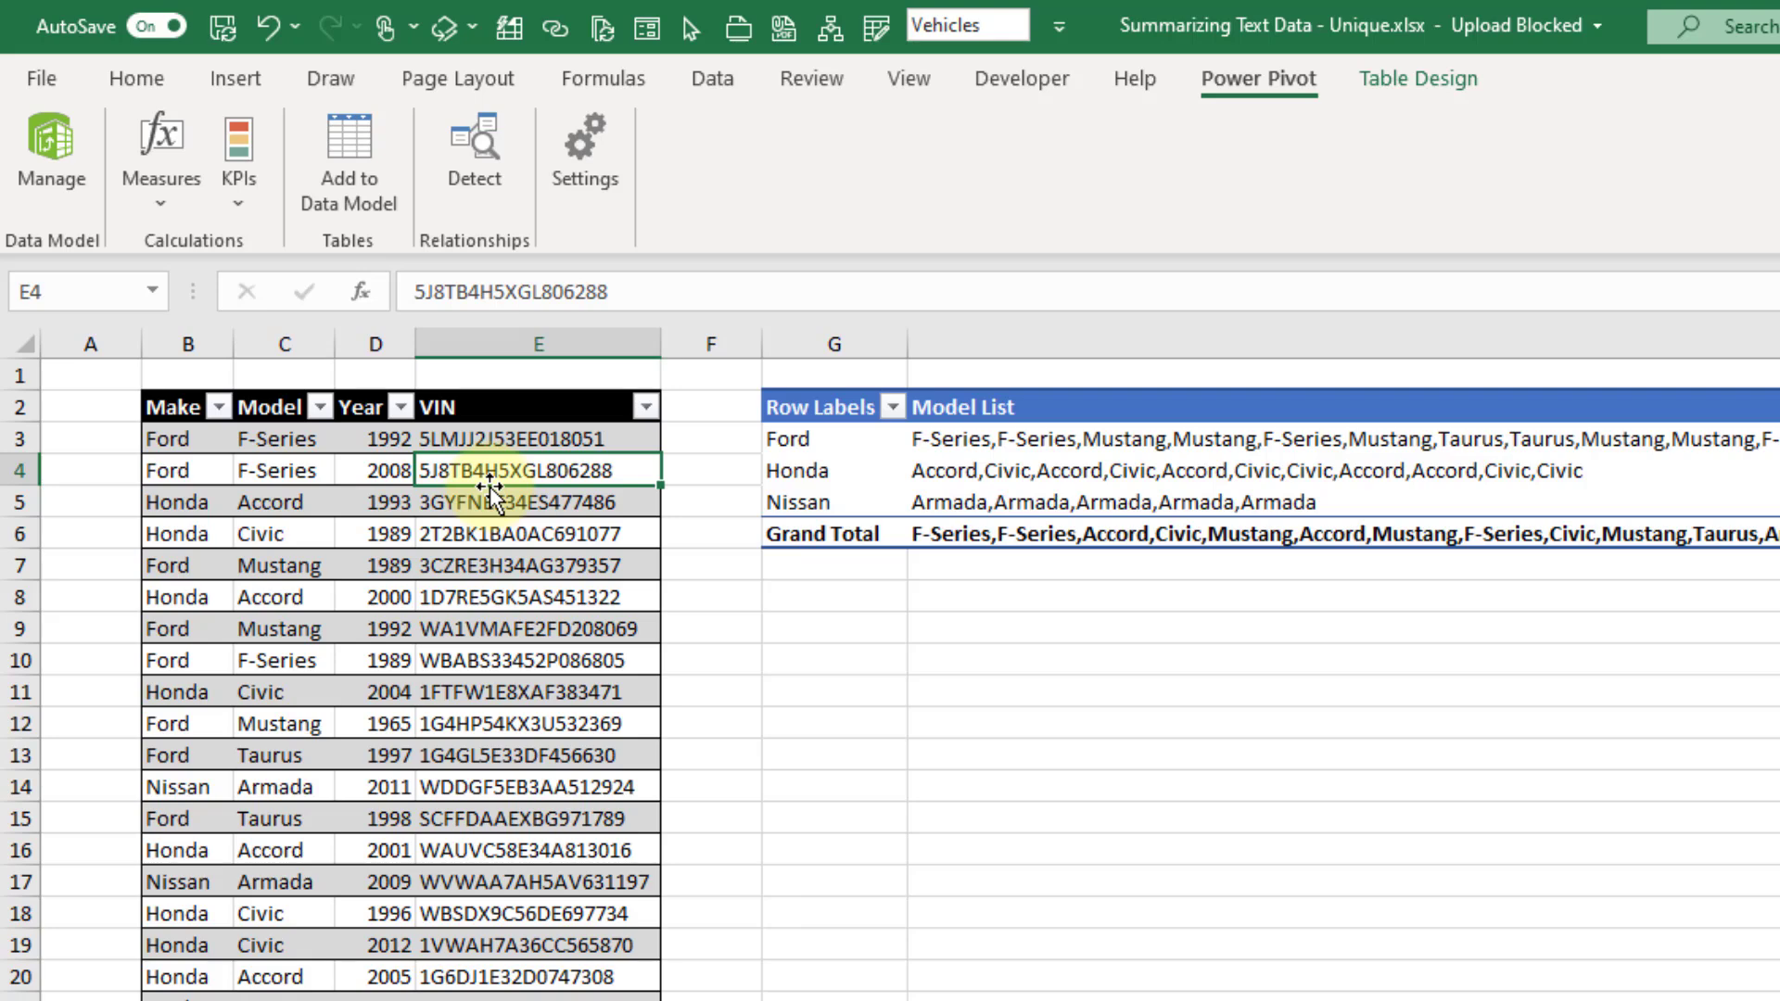
- Compare Ford's Model List value with the repeated F-Series entries in the source data
left_click(998, 443)
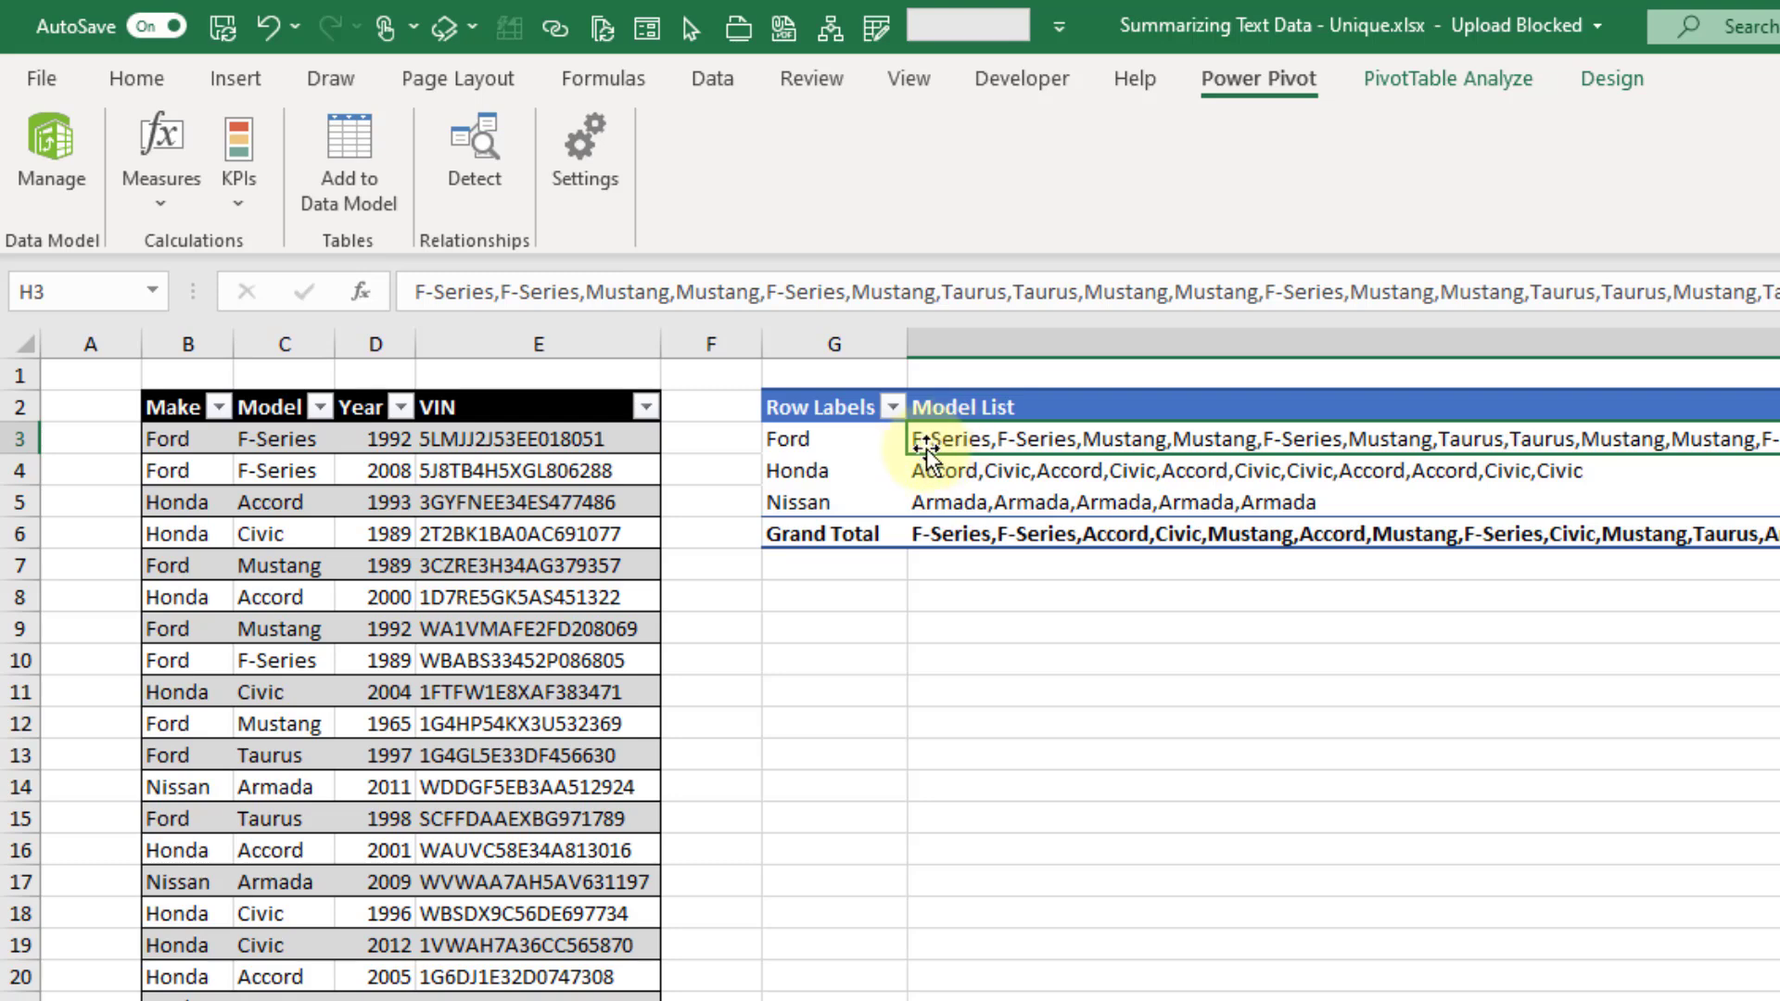
left_click(852, 441)
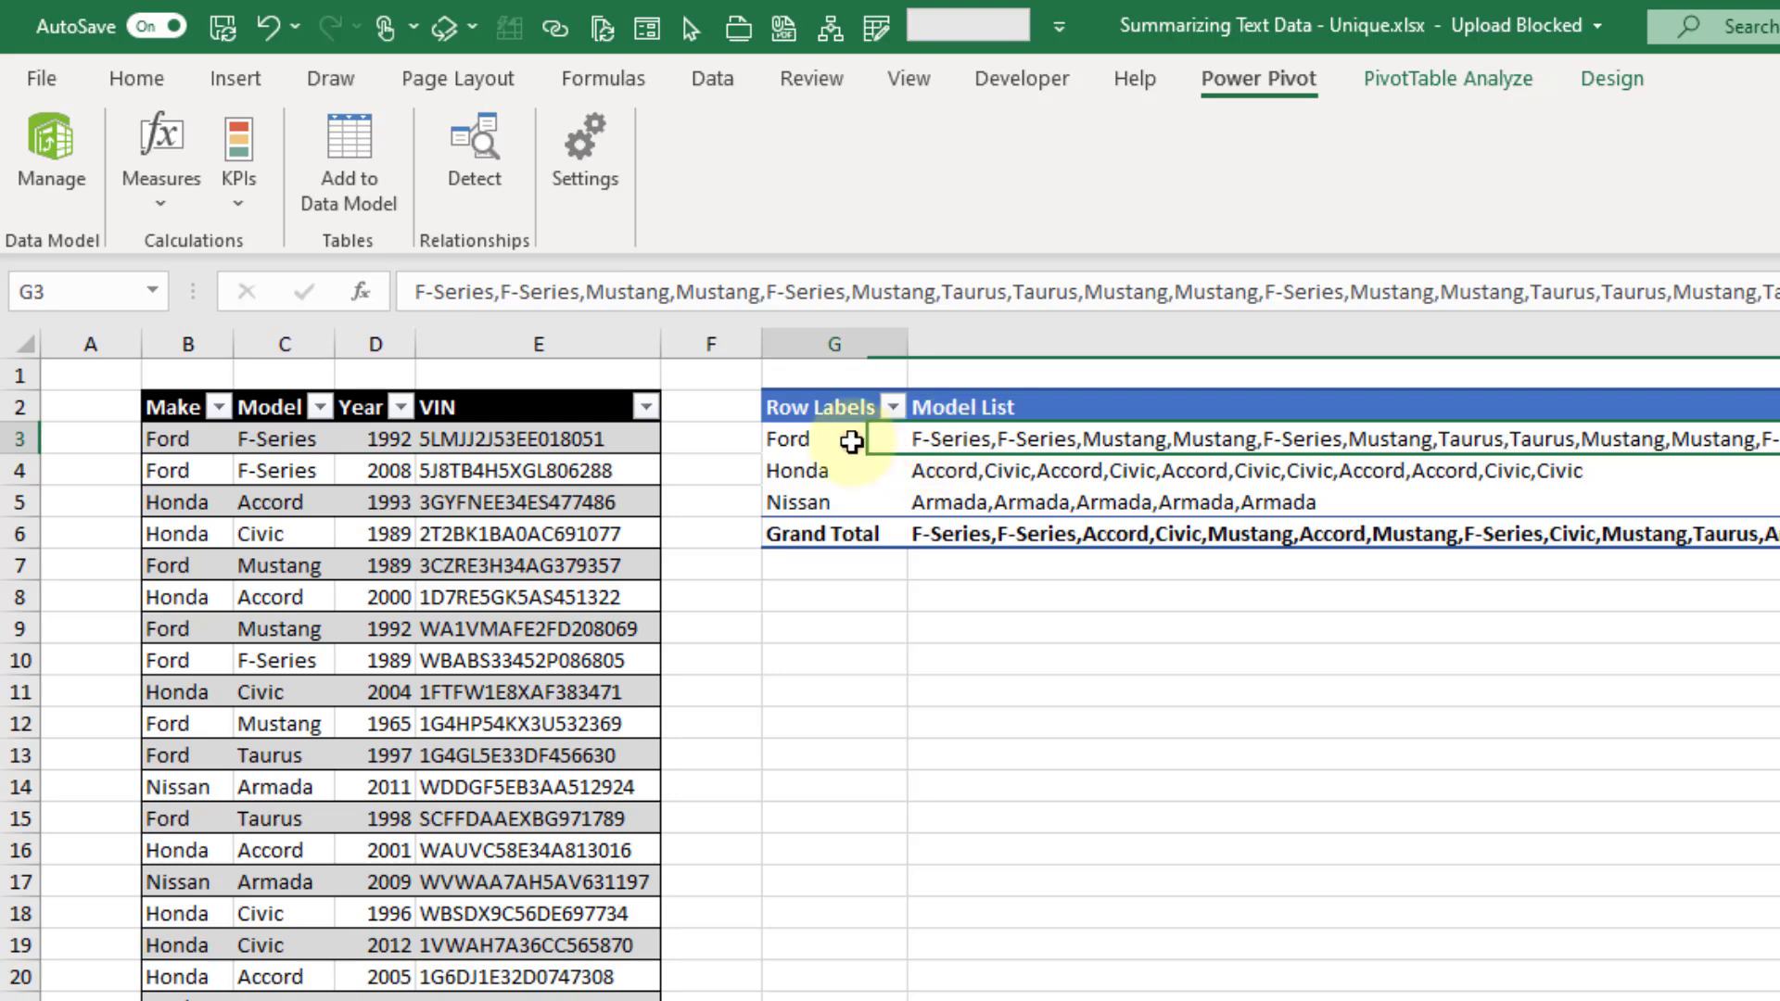
left_click(956, 445)
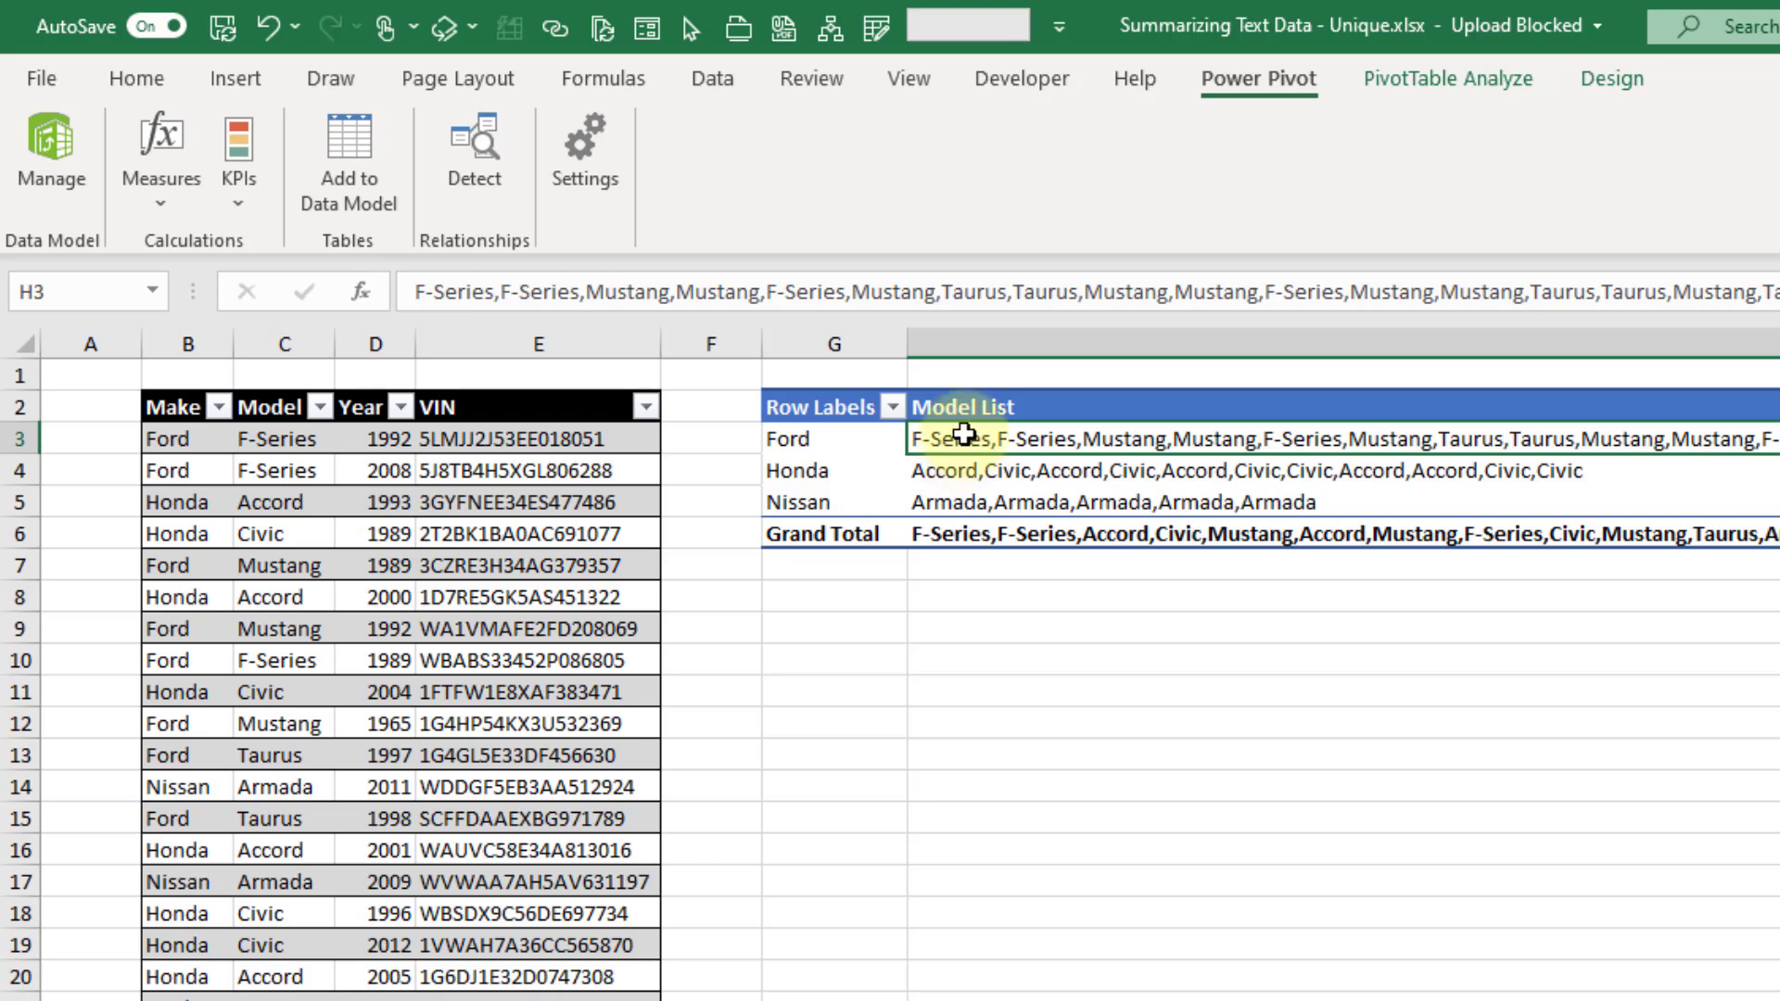
left_click(295, 440)
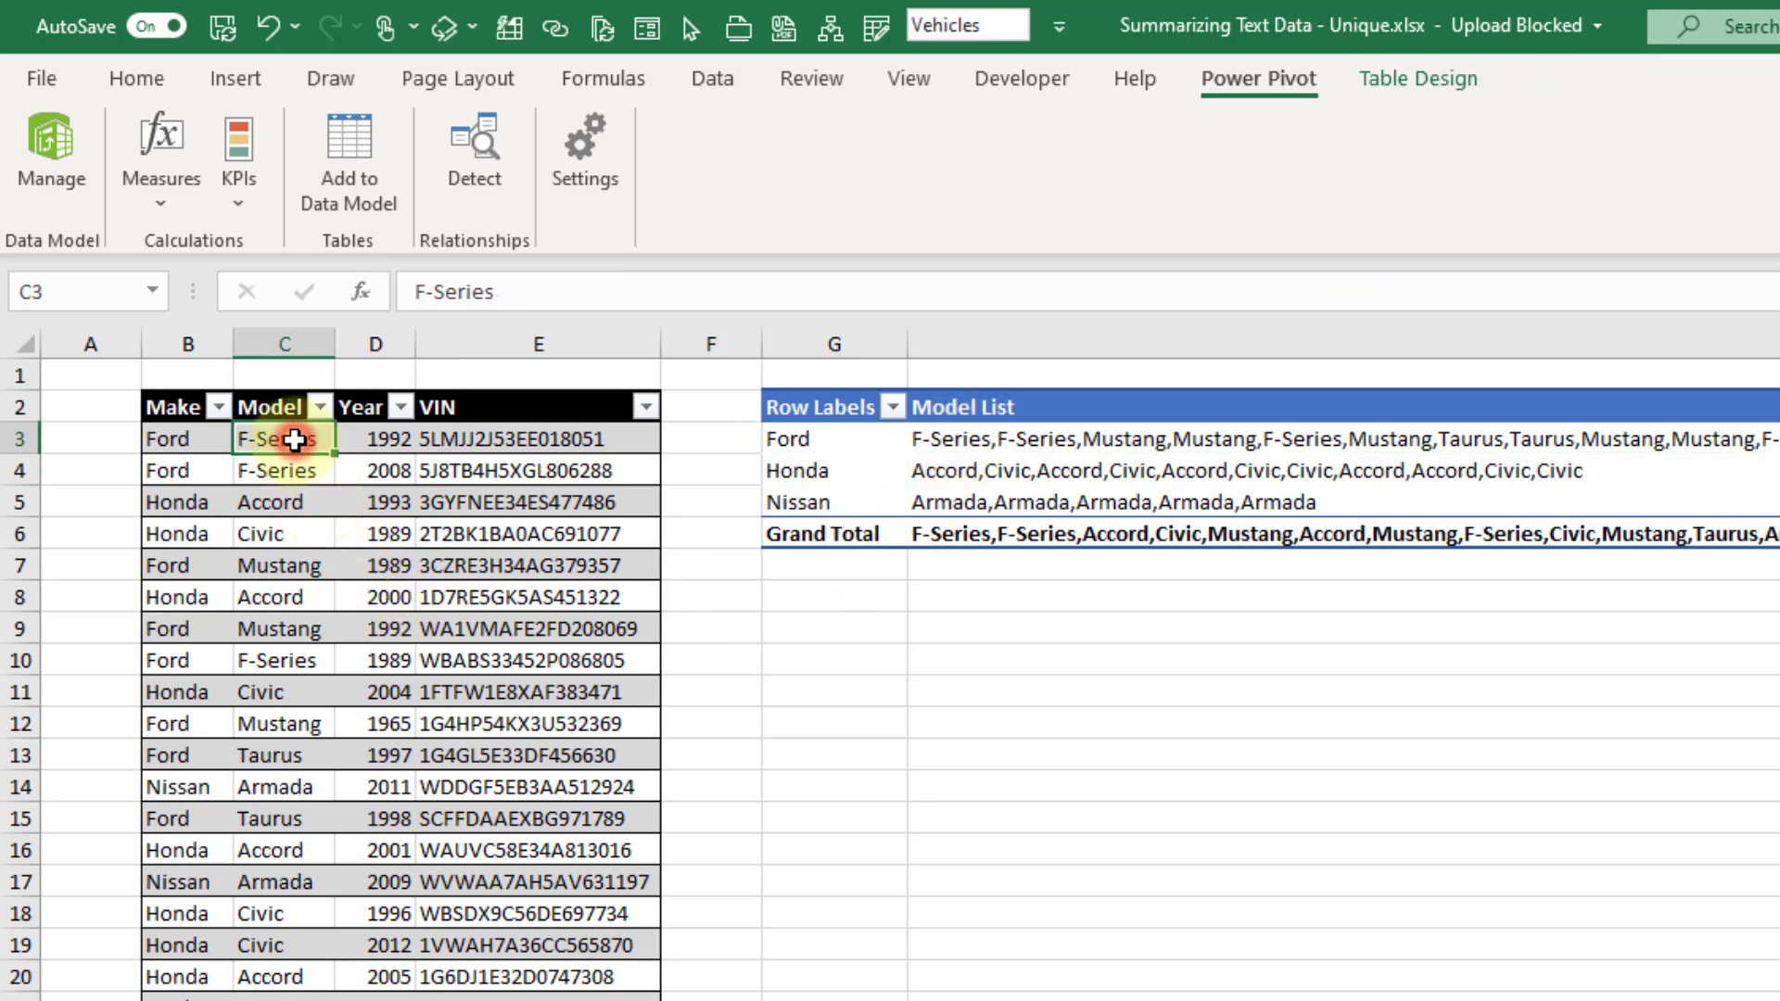
left_click(291, 470)
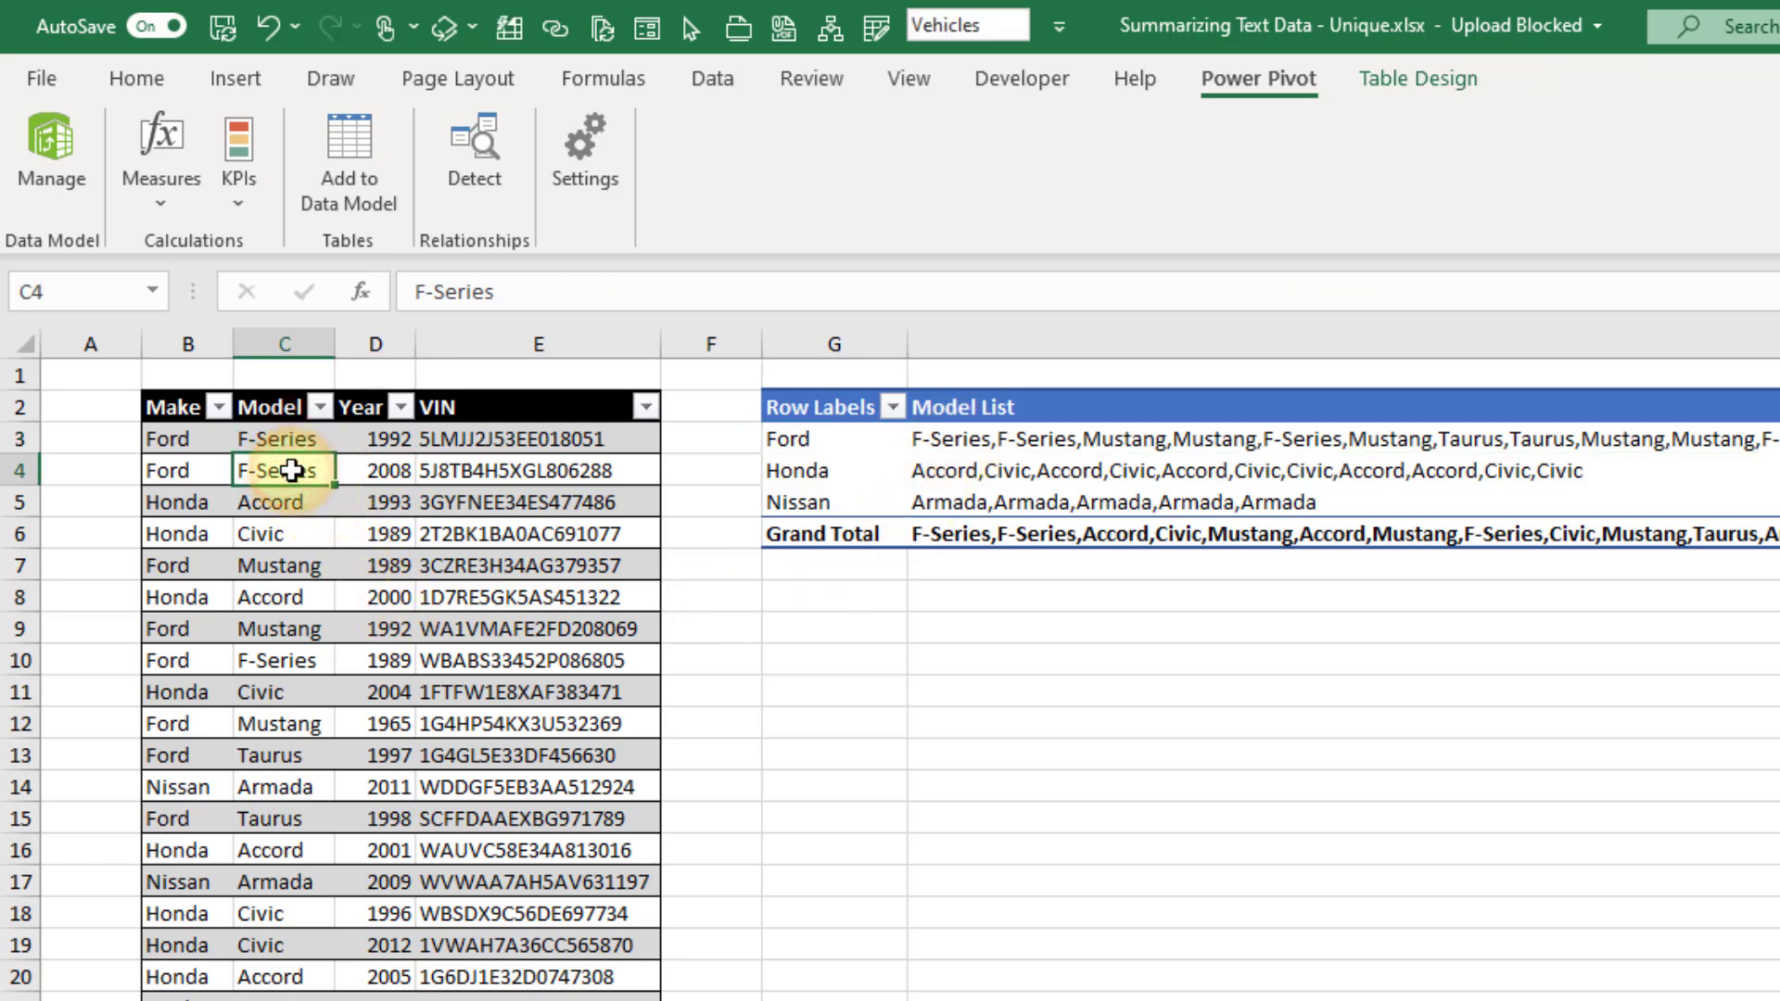
left_click(951, 445)
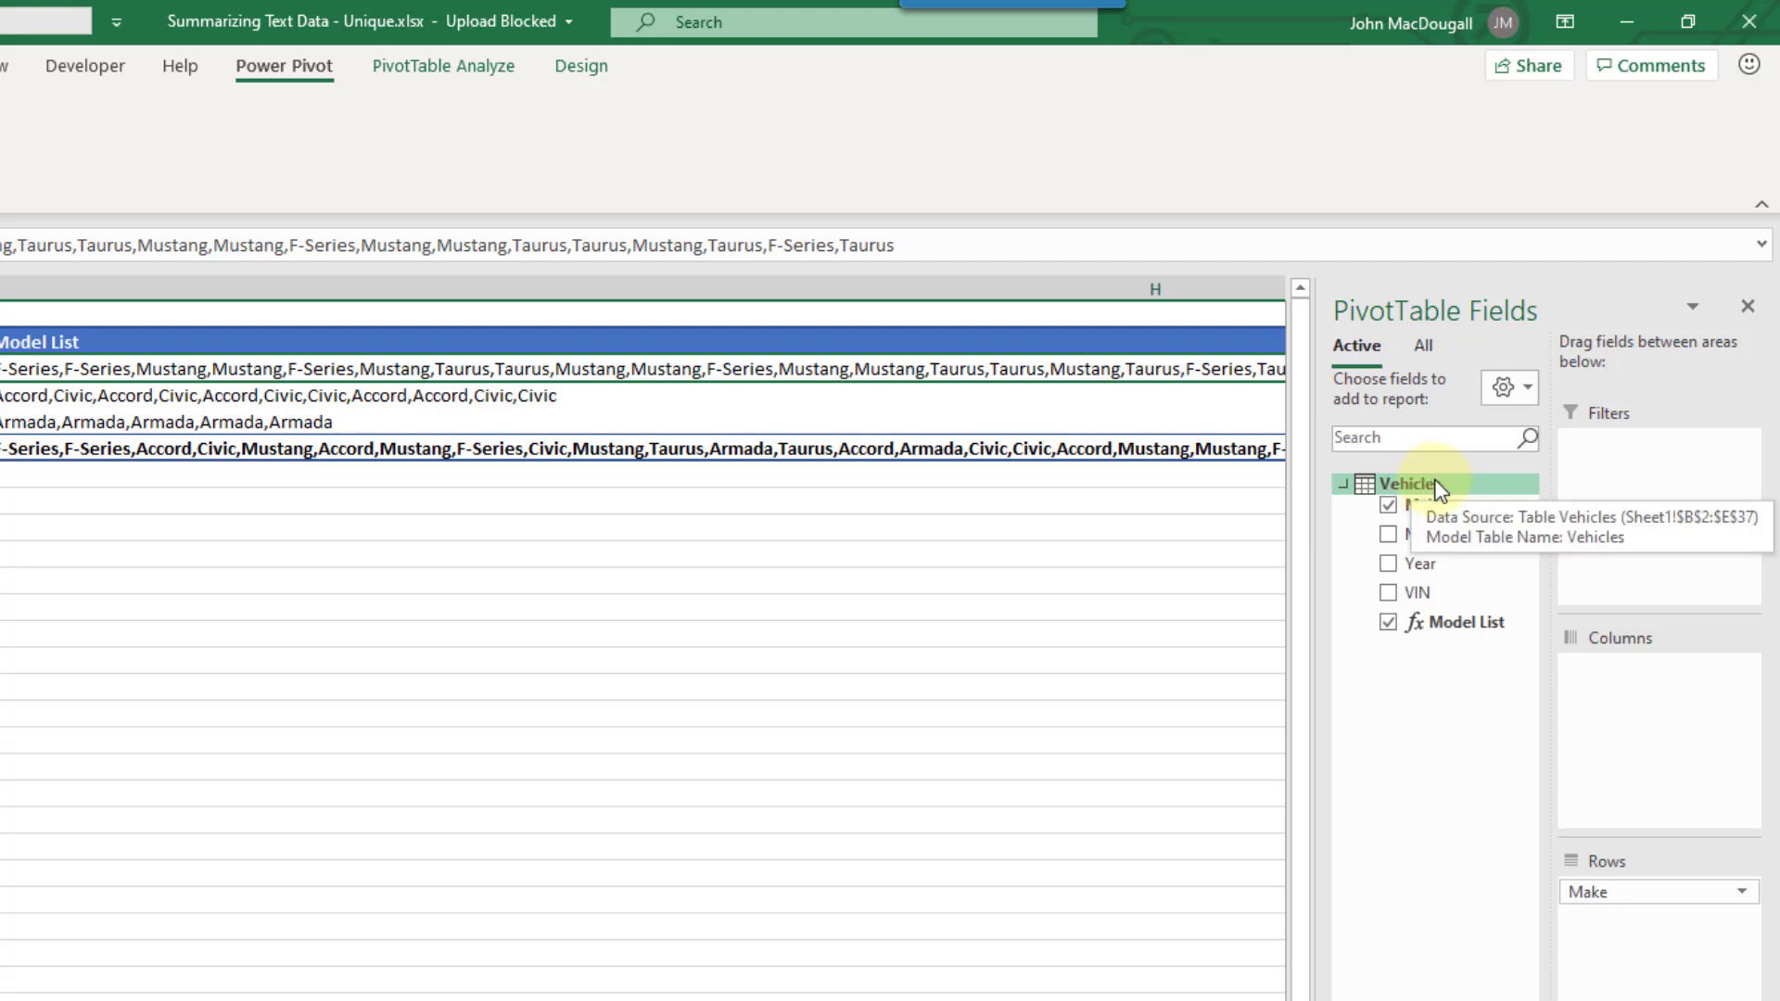
- Open the Model List measure's Edit Measure dialog from PivotTable Fields
right_click(1436, 486)
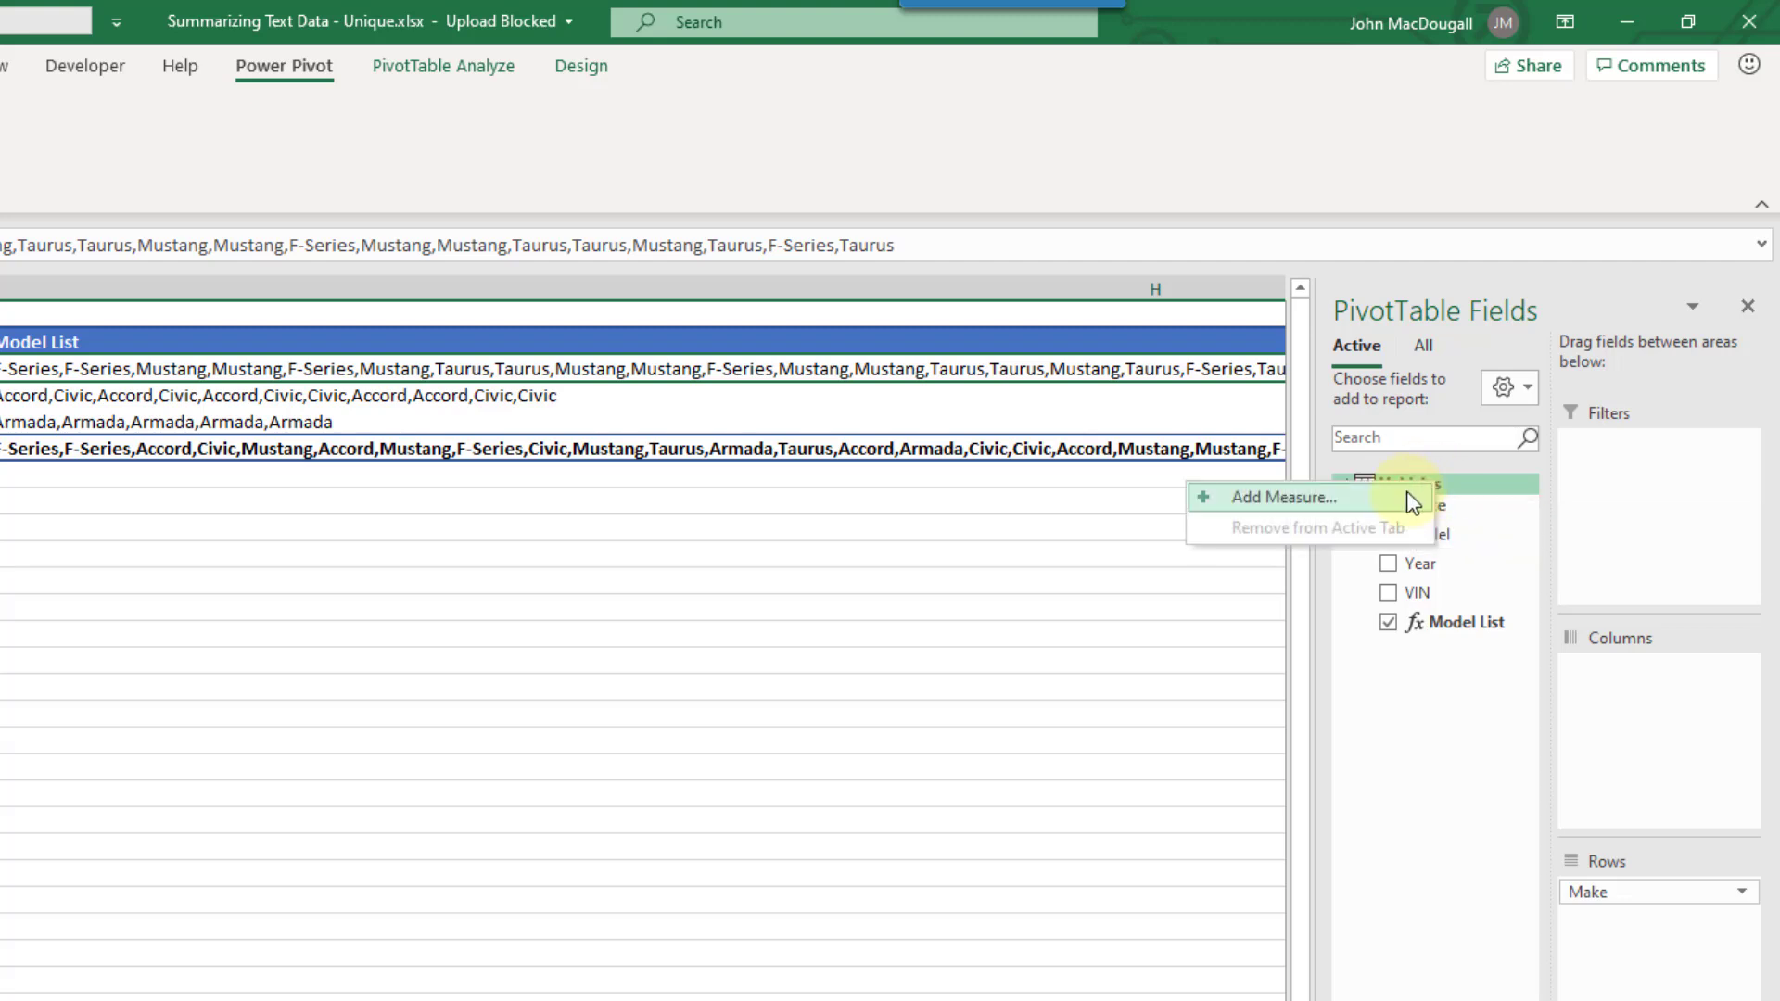
right_click(1456, 620)
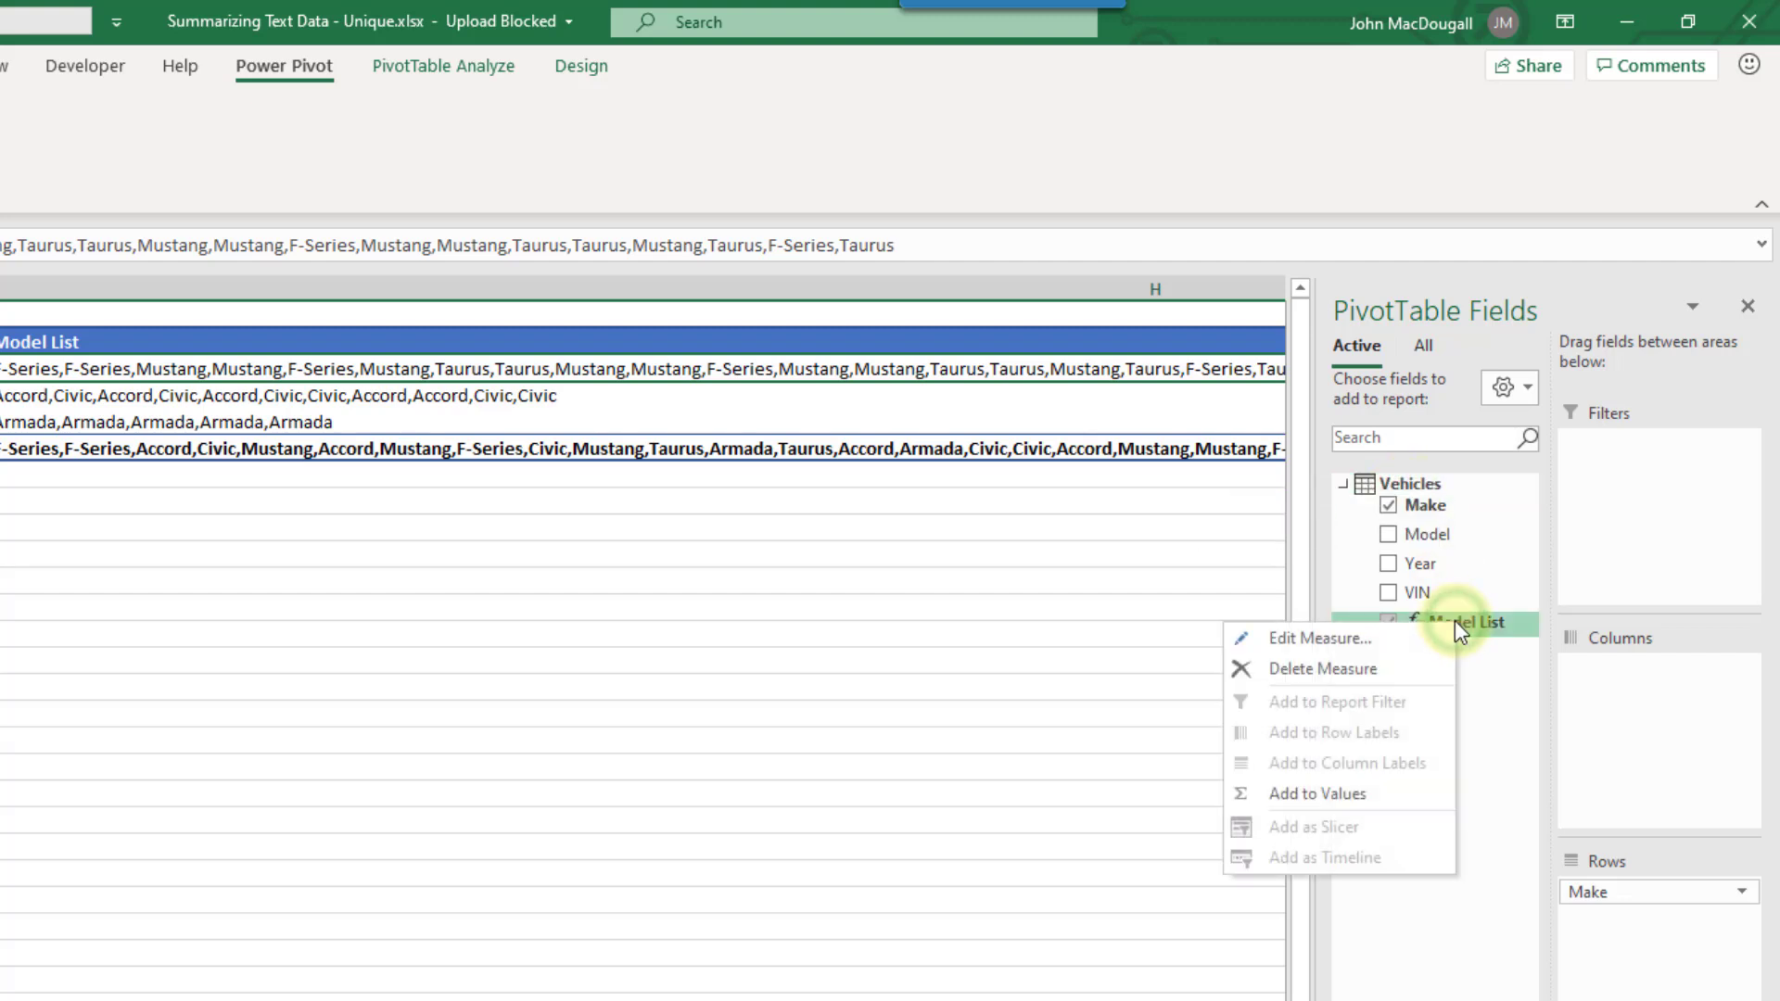
left_click(1422, 637)
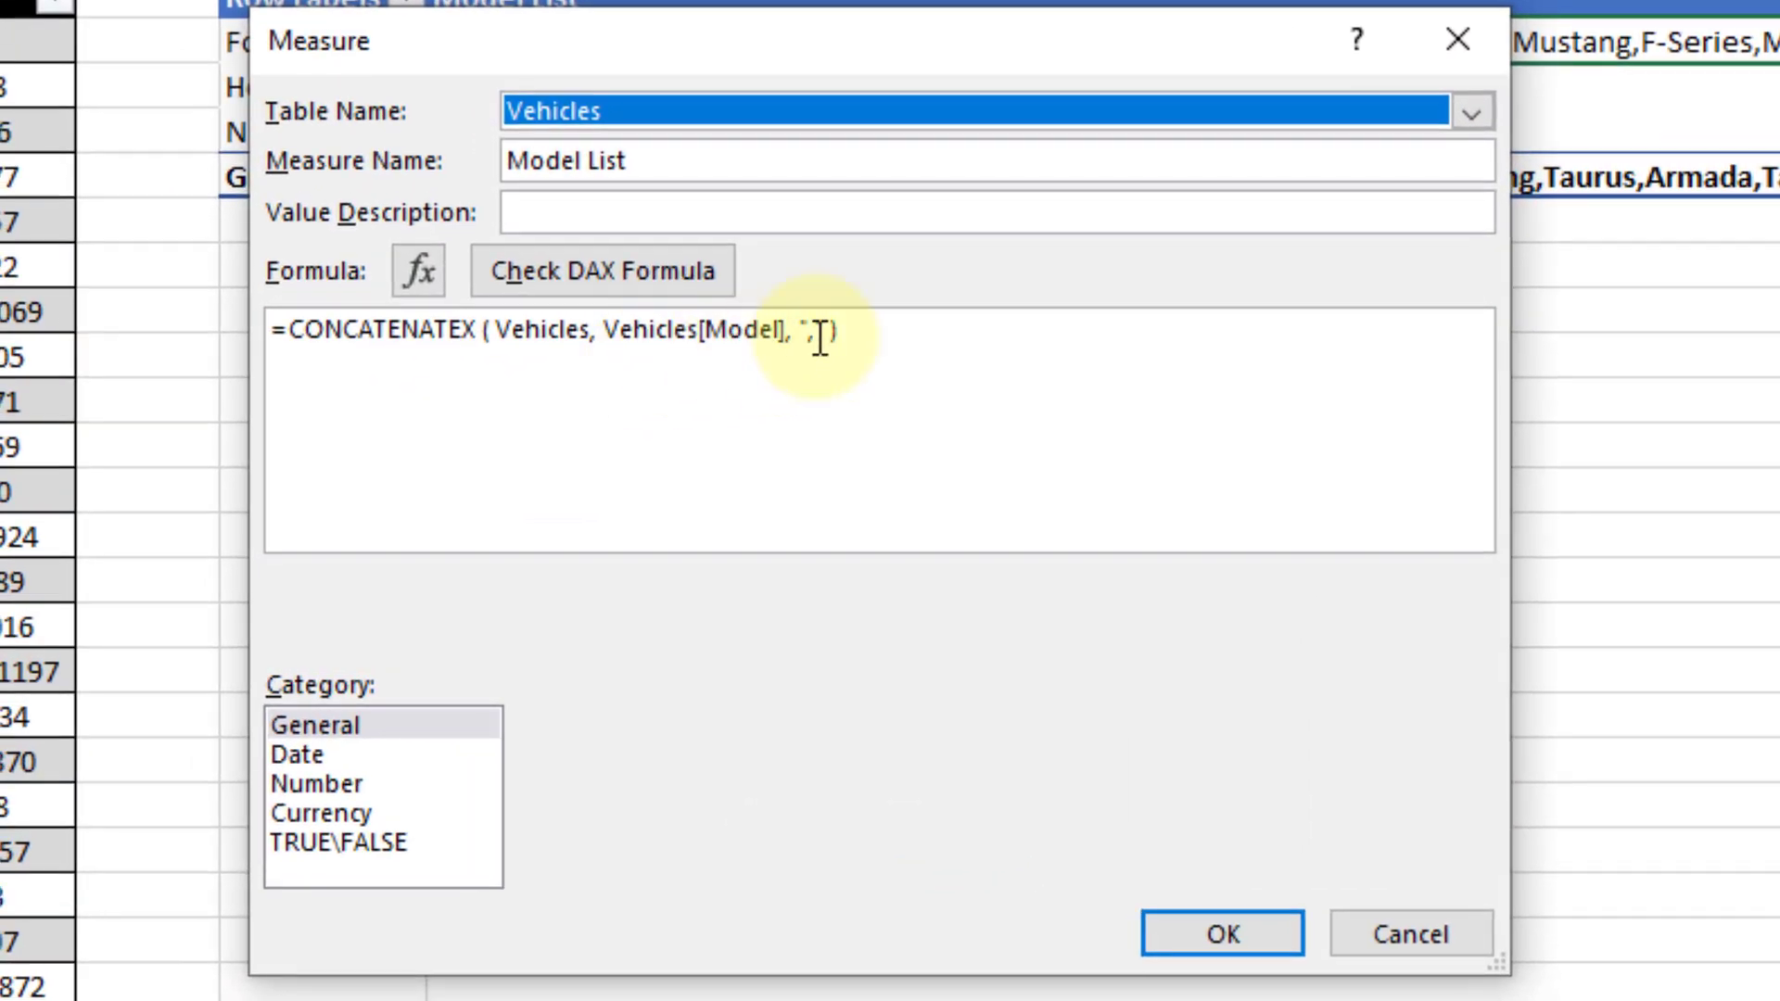
left_click_drag(287, 332, 480, 331)
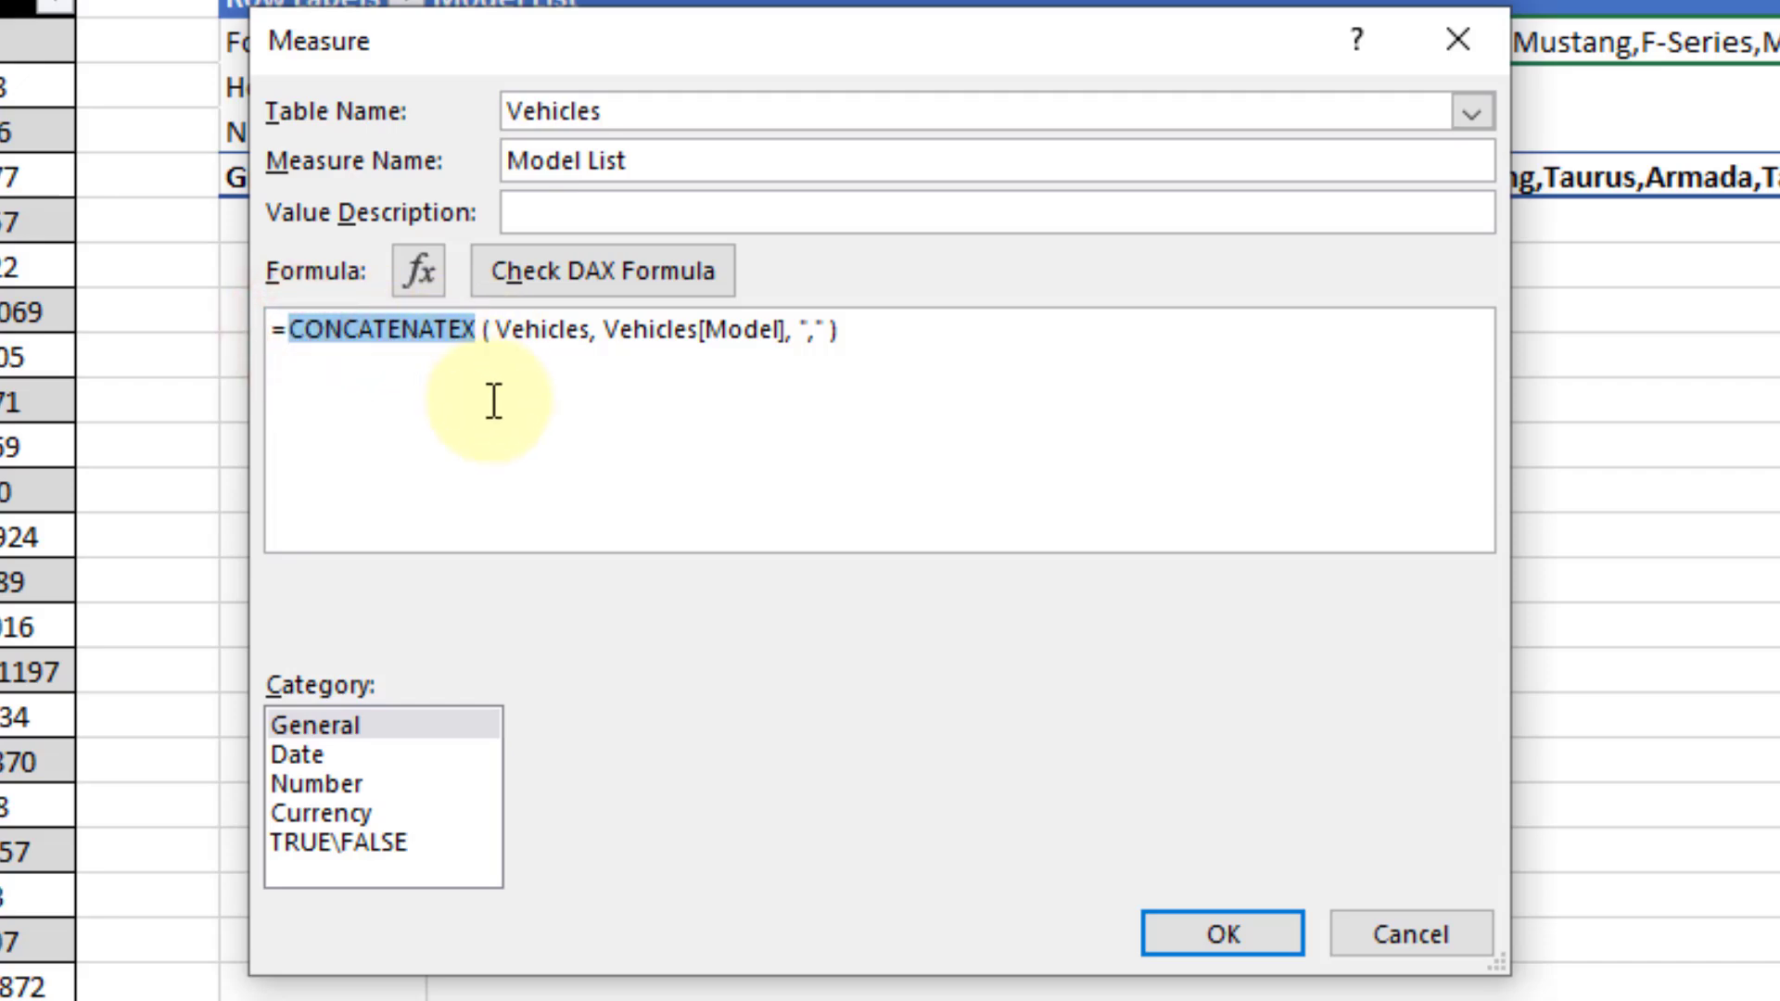
scroll(496, 400, "up", 2, "ctrl")
scroll(496, 400, "up", 5, "ctrl")
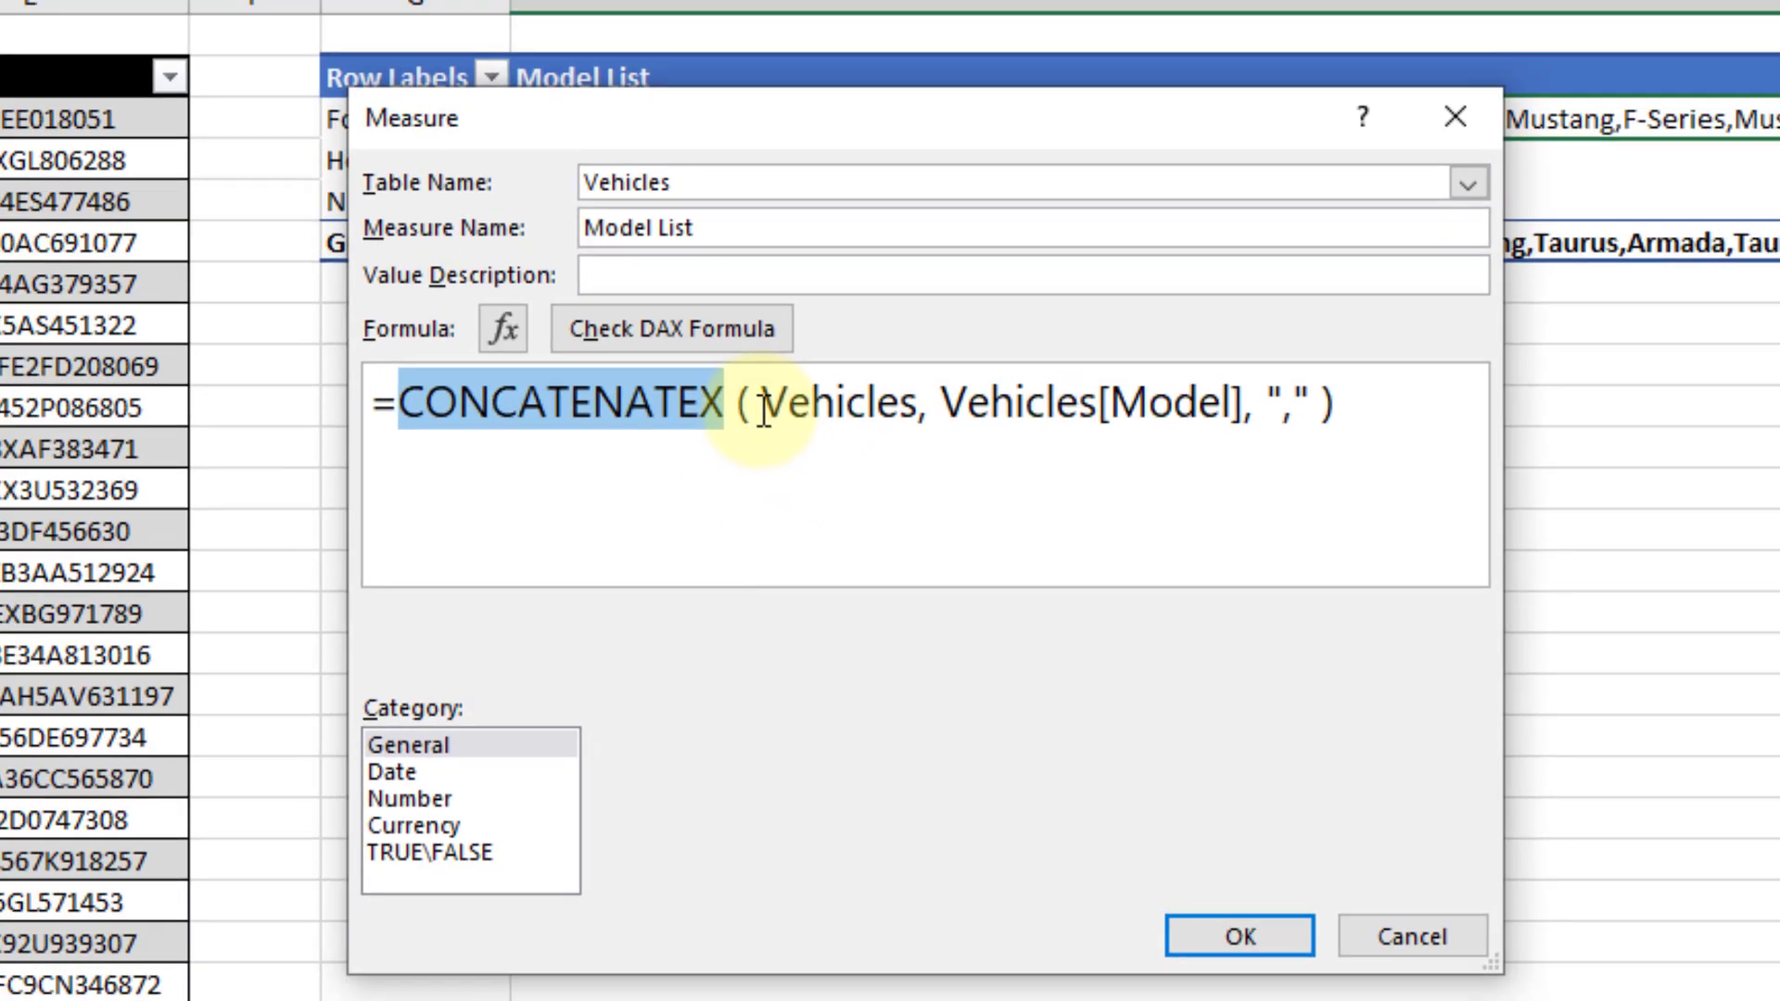
left_click(700, 354)
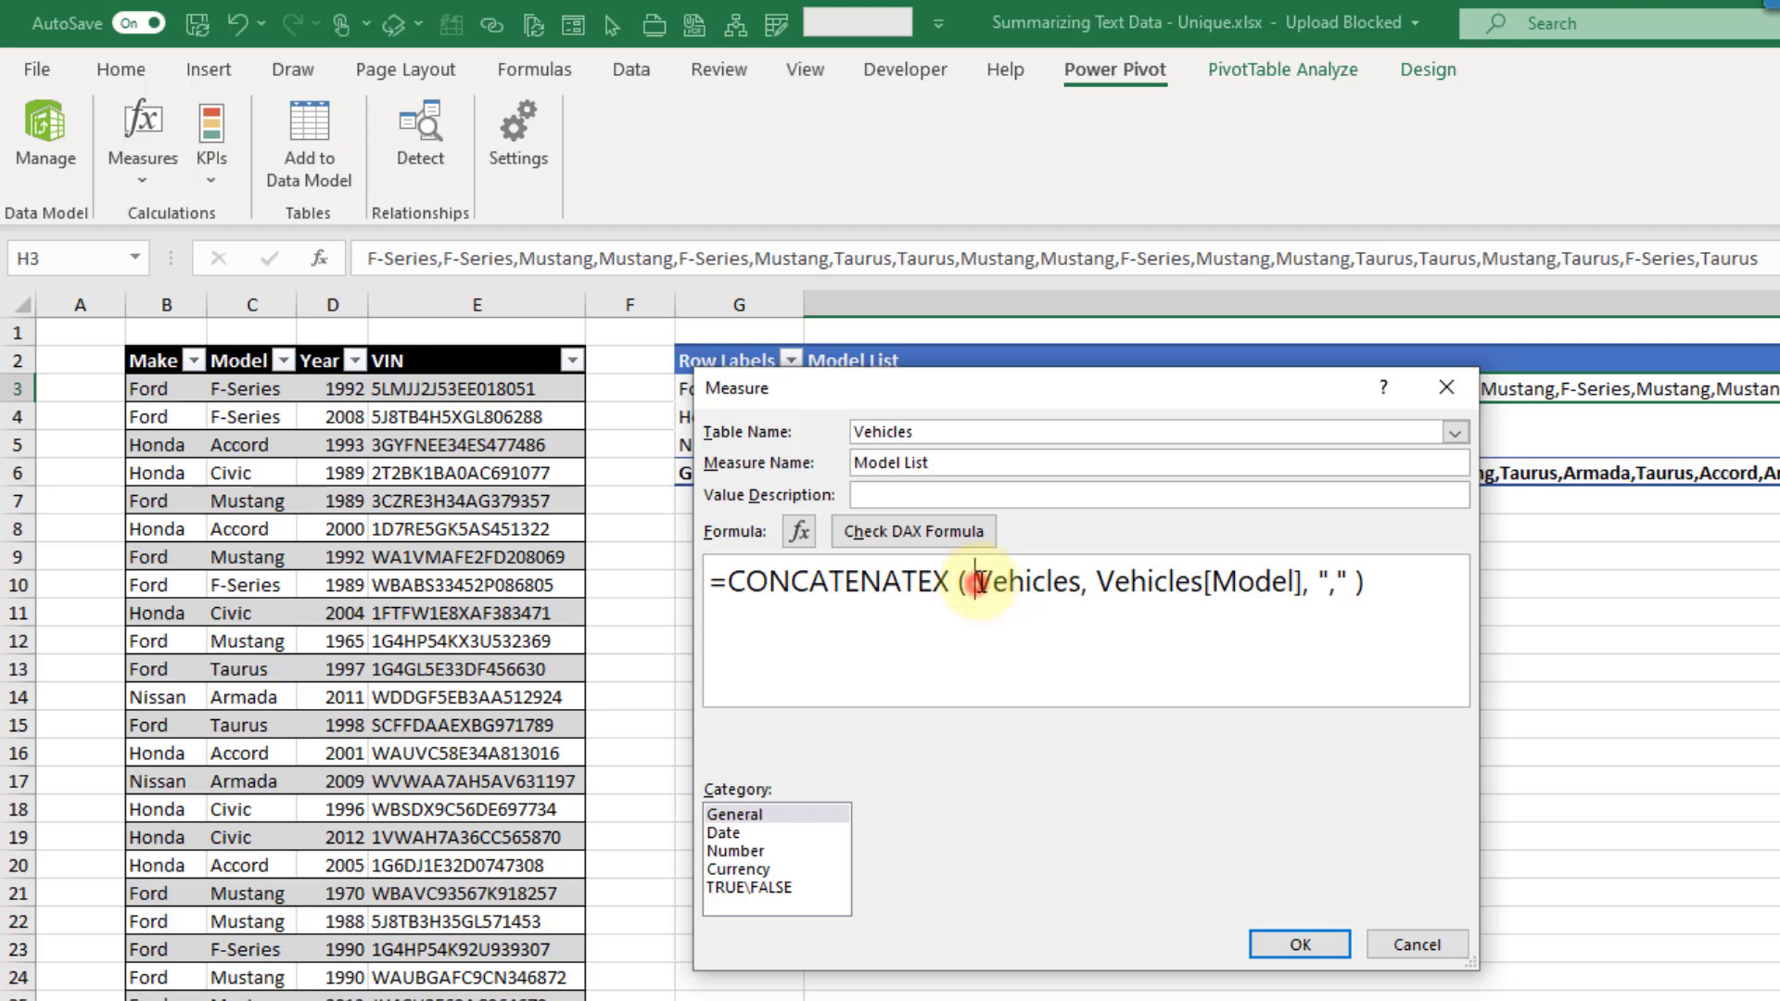
left_click_drag(975, 584, 1084, 582)
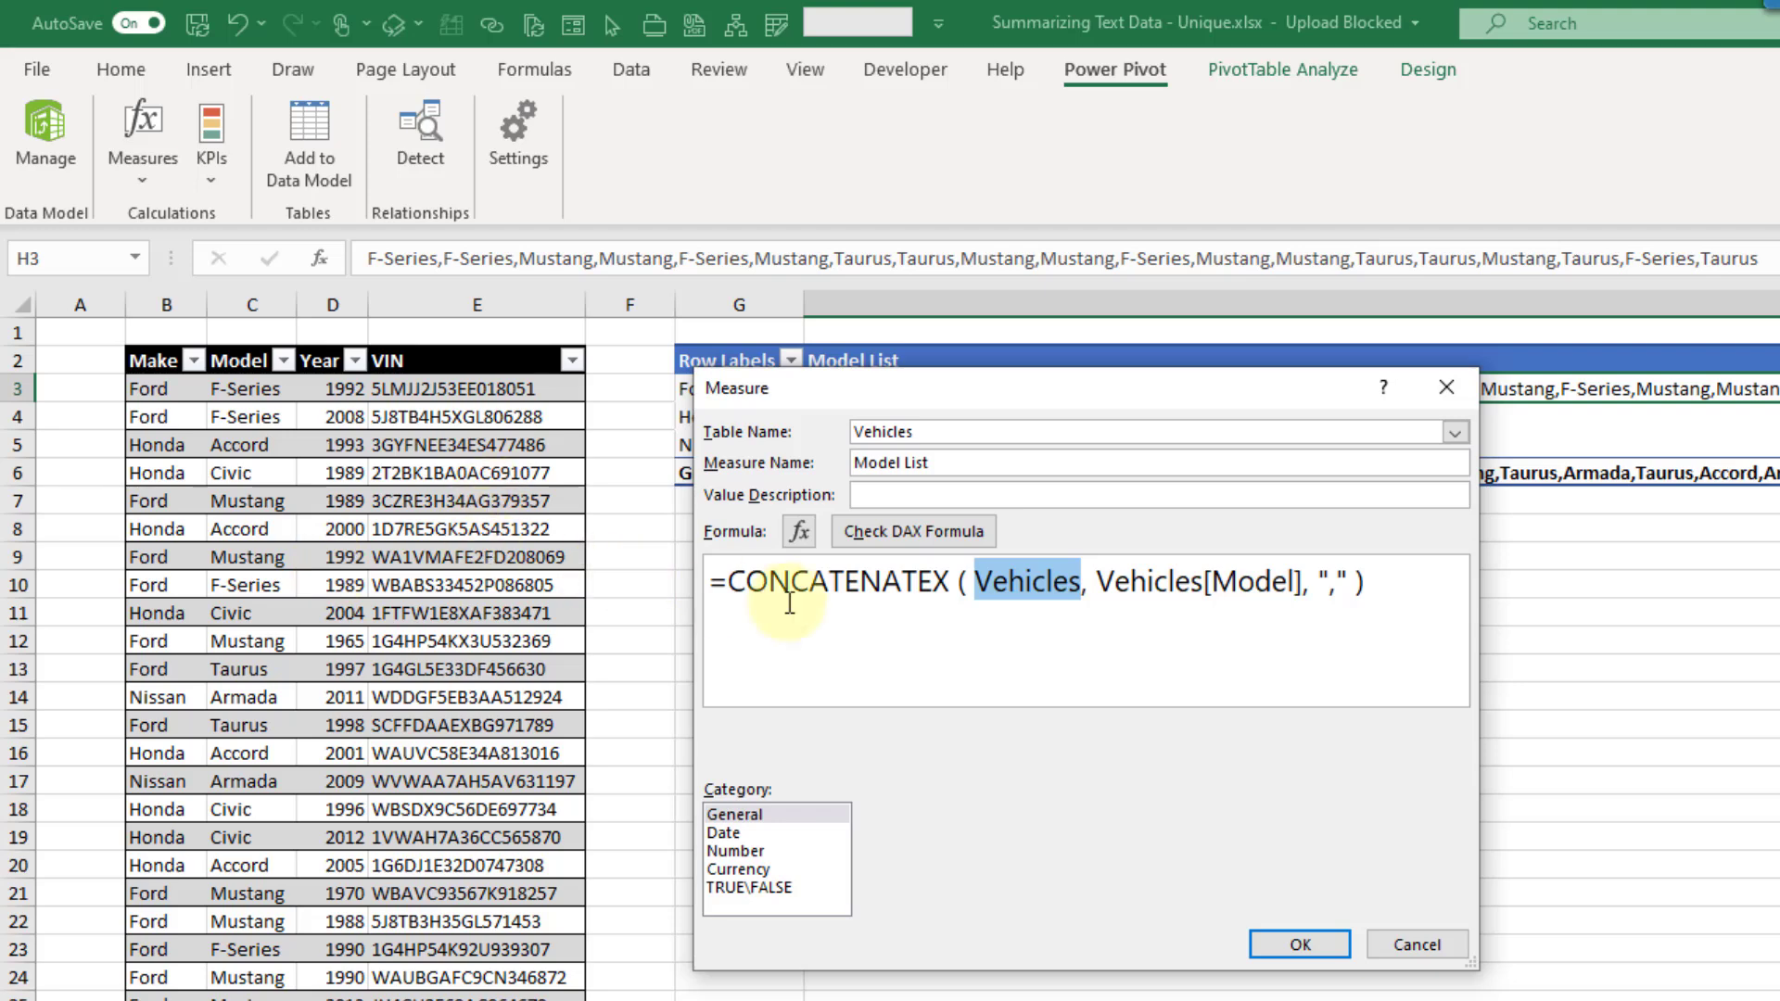
left_click(1101, 583)
left_click_drag(1105, 582, 1306, 582)
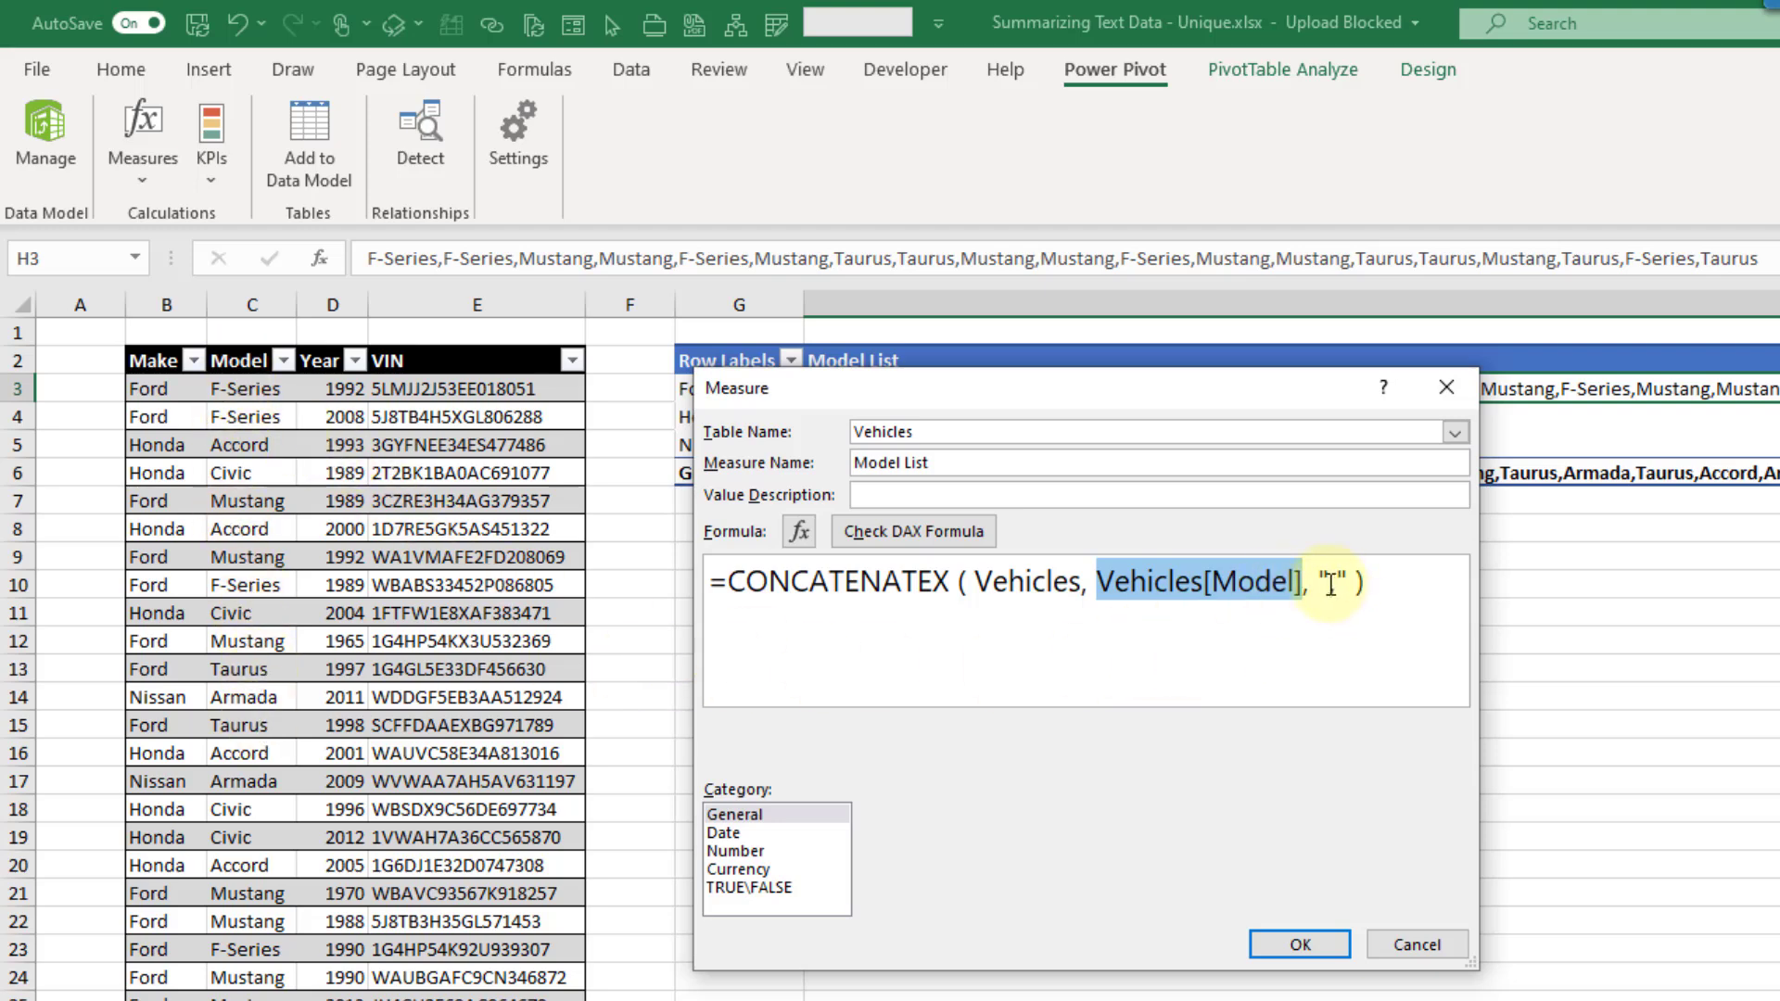
left_click_drag(1319, 583, 1349, 582)
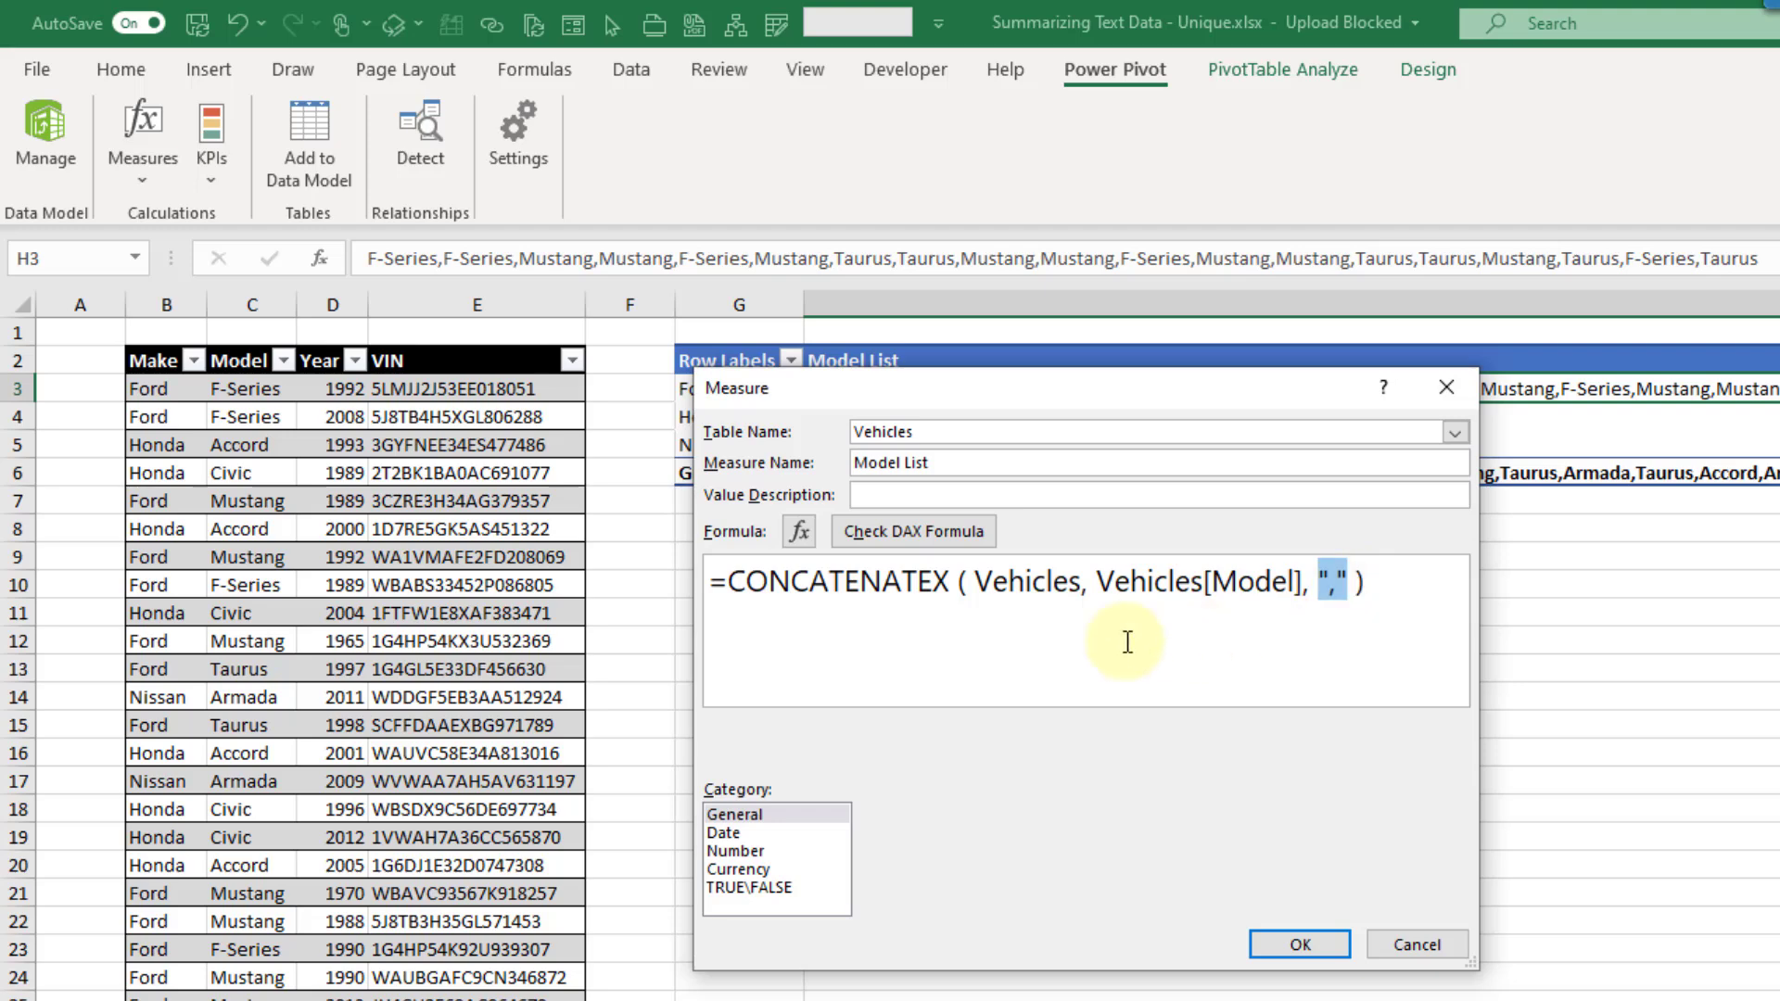
- Replace the first Vehicles argument with VALUES(Vehicles[Model]) in the CONCATENATEX formula
double_click(1015, 586)
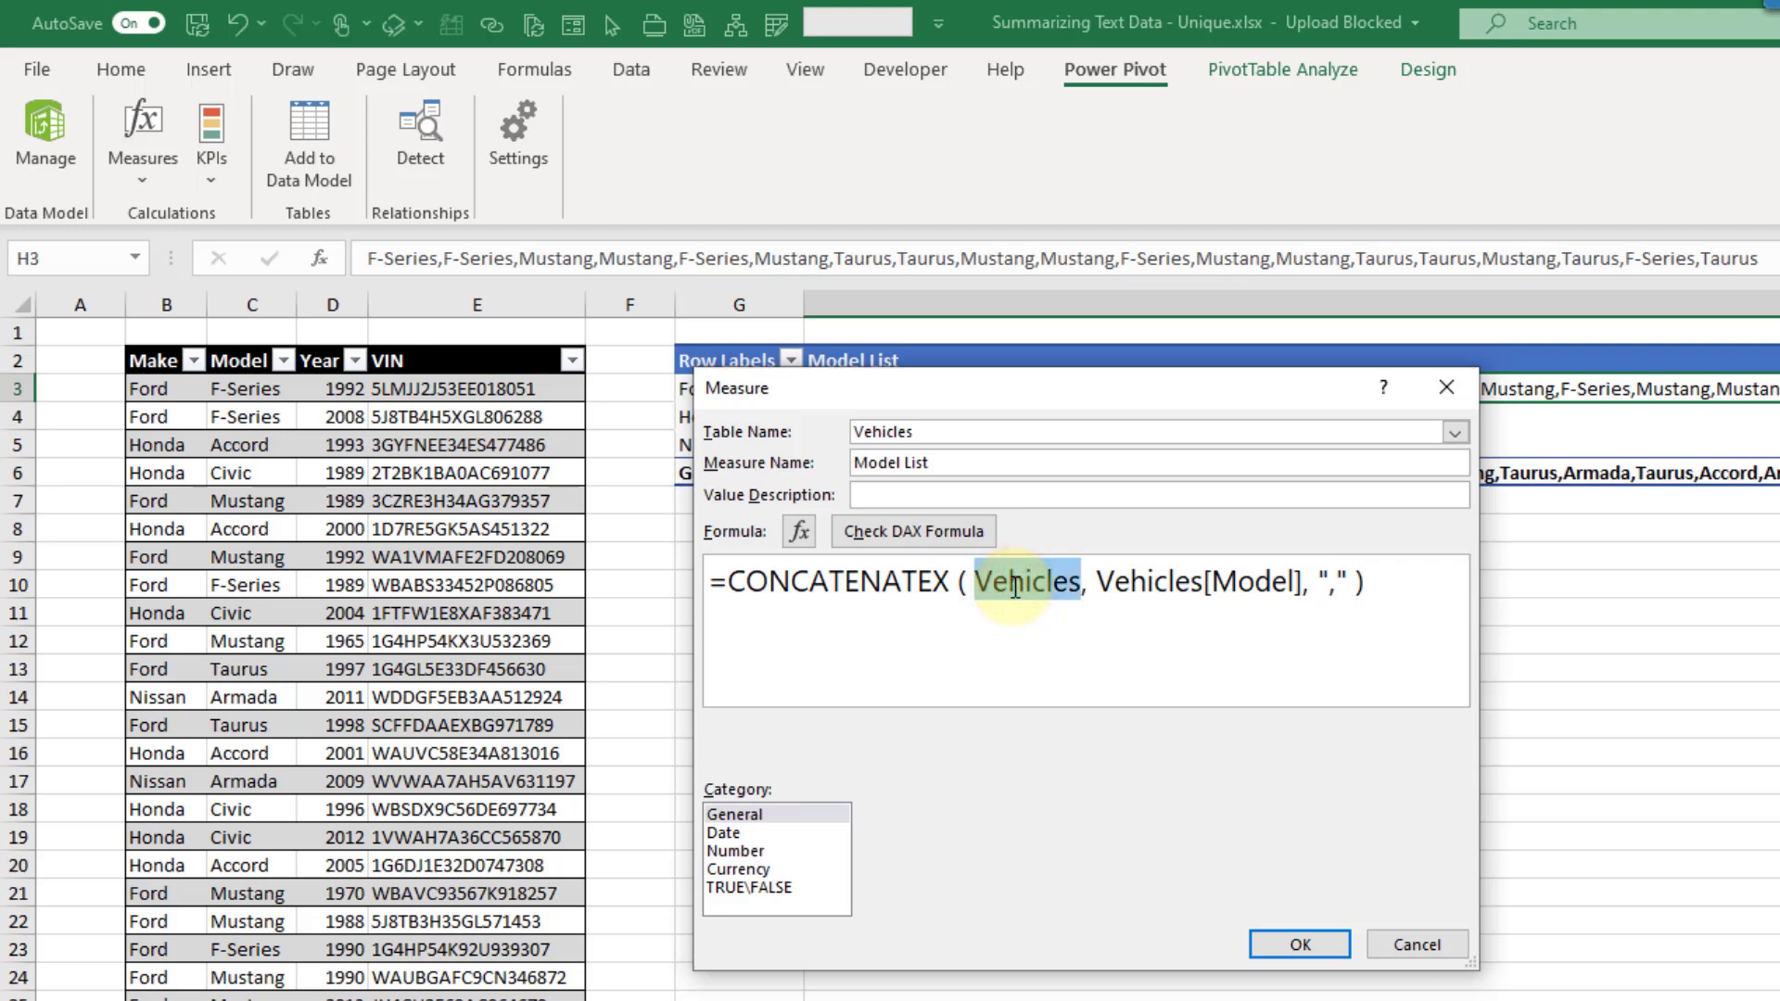
type("VALUE")
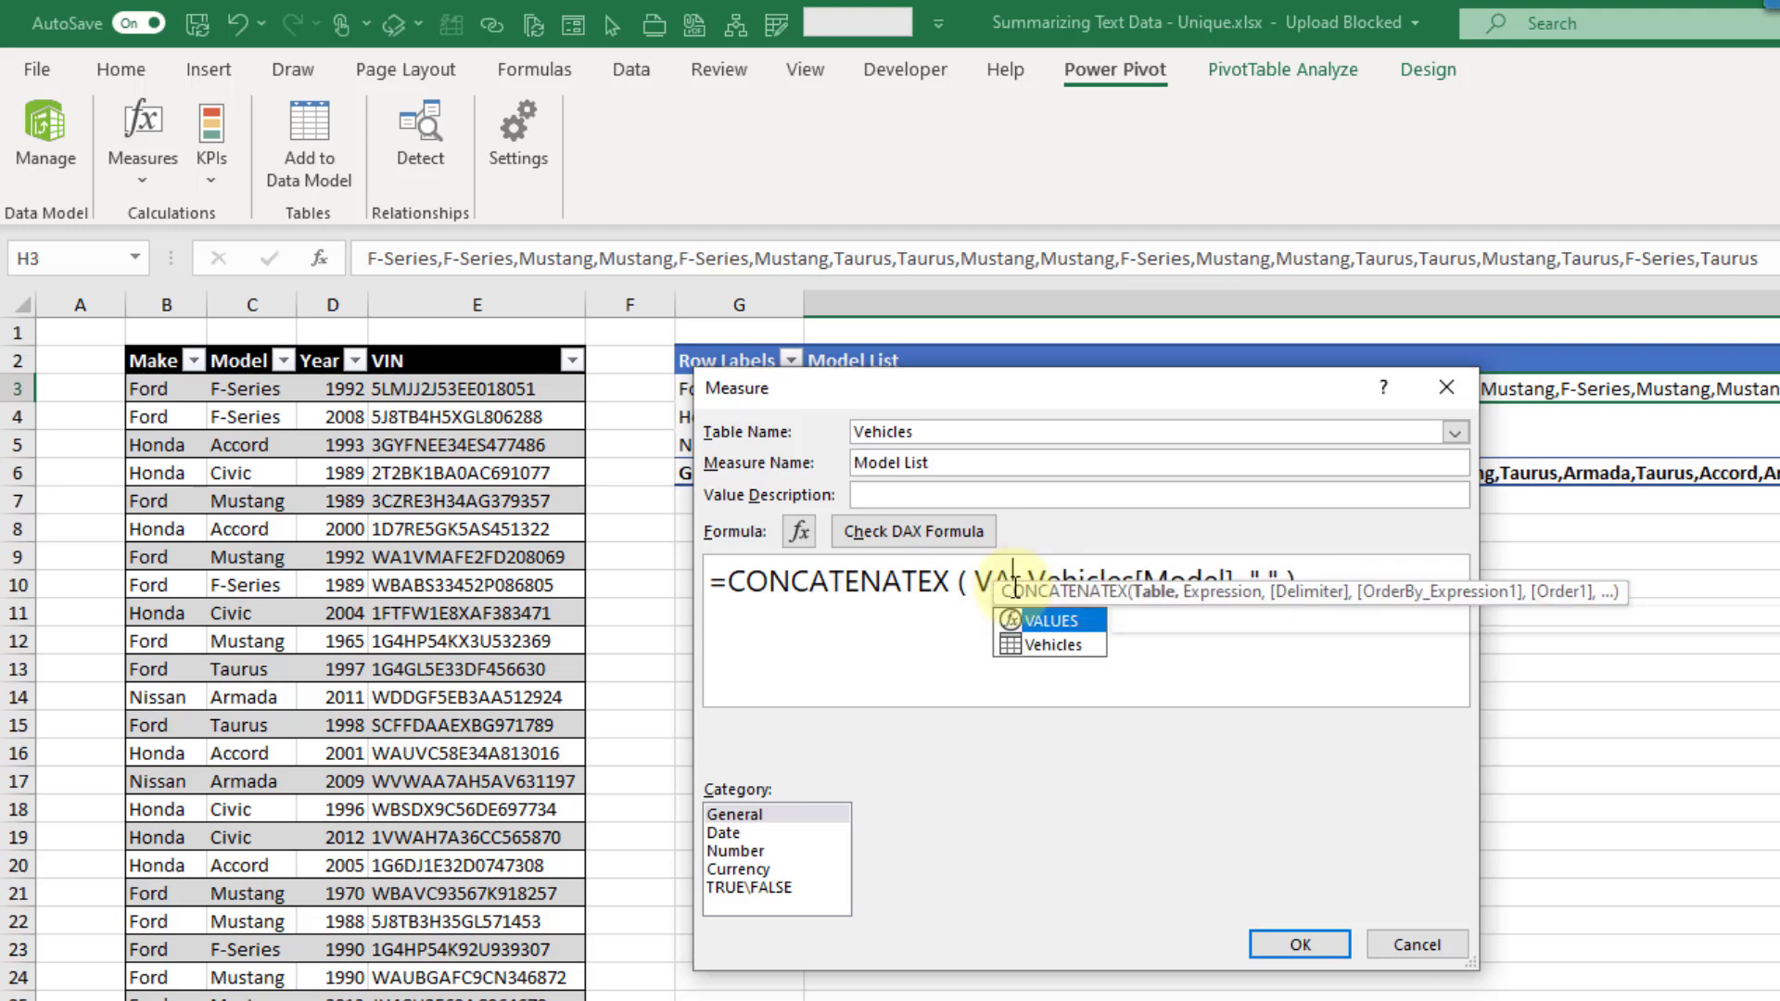
key("Tab")
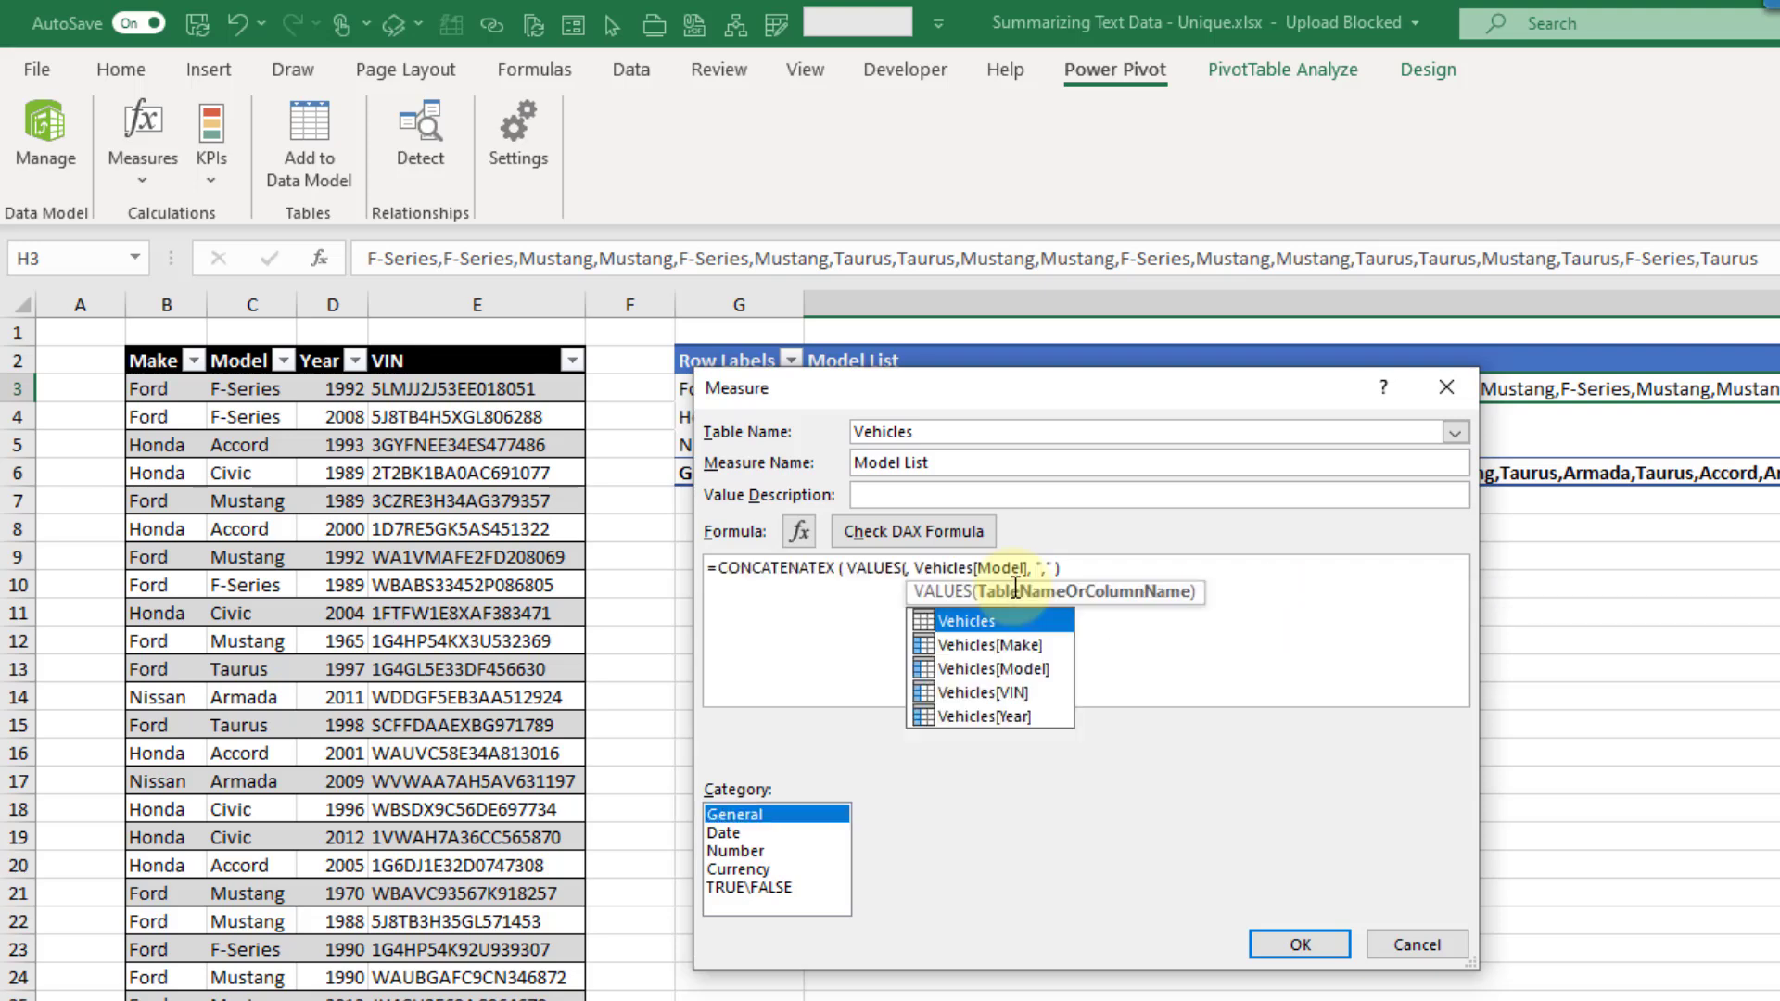
left_click(910, 567)
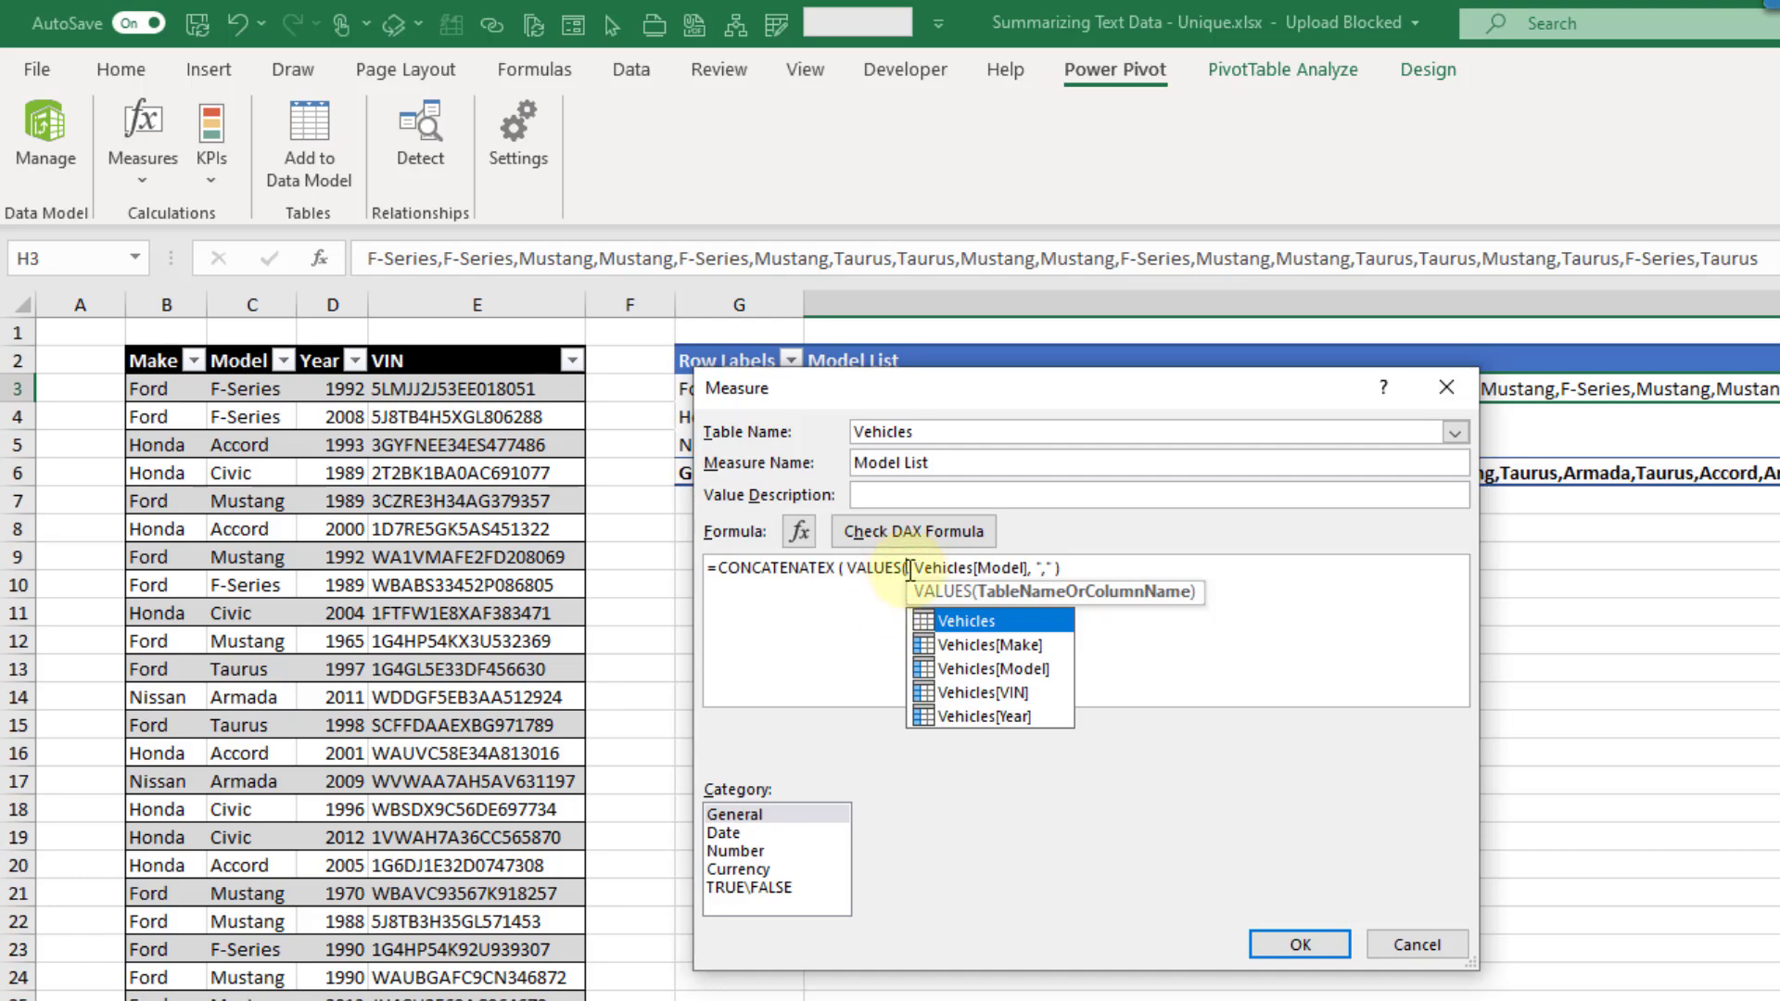
key("BackSpace")
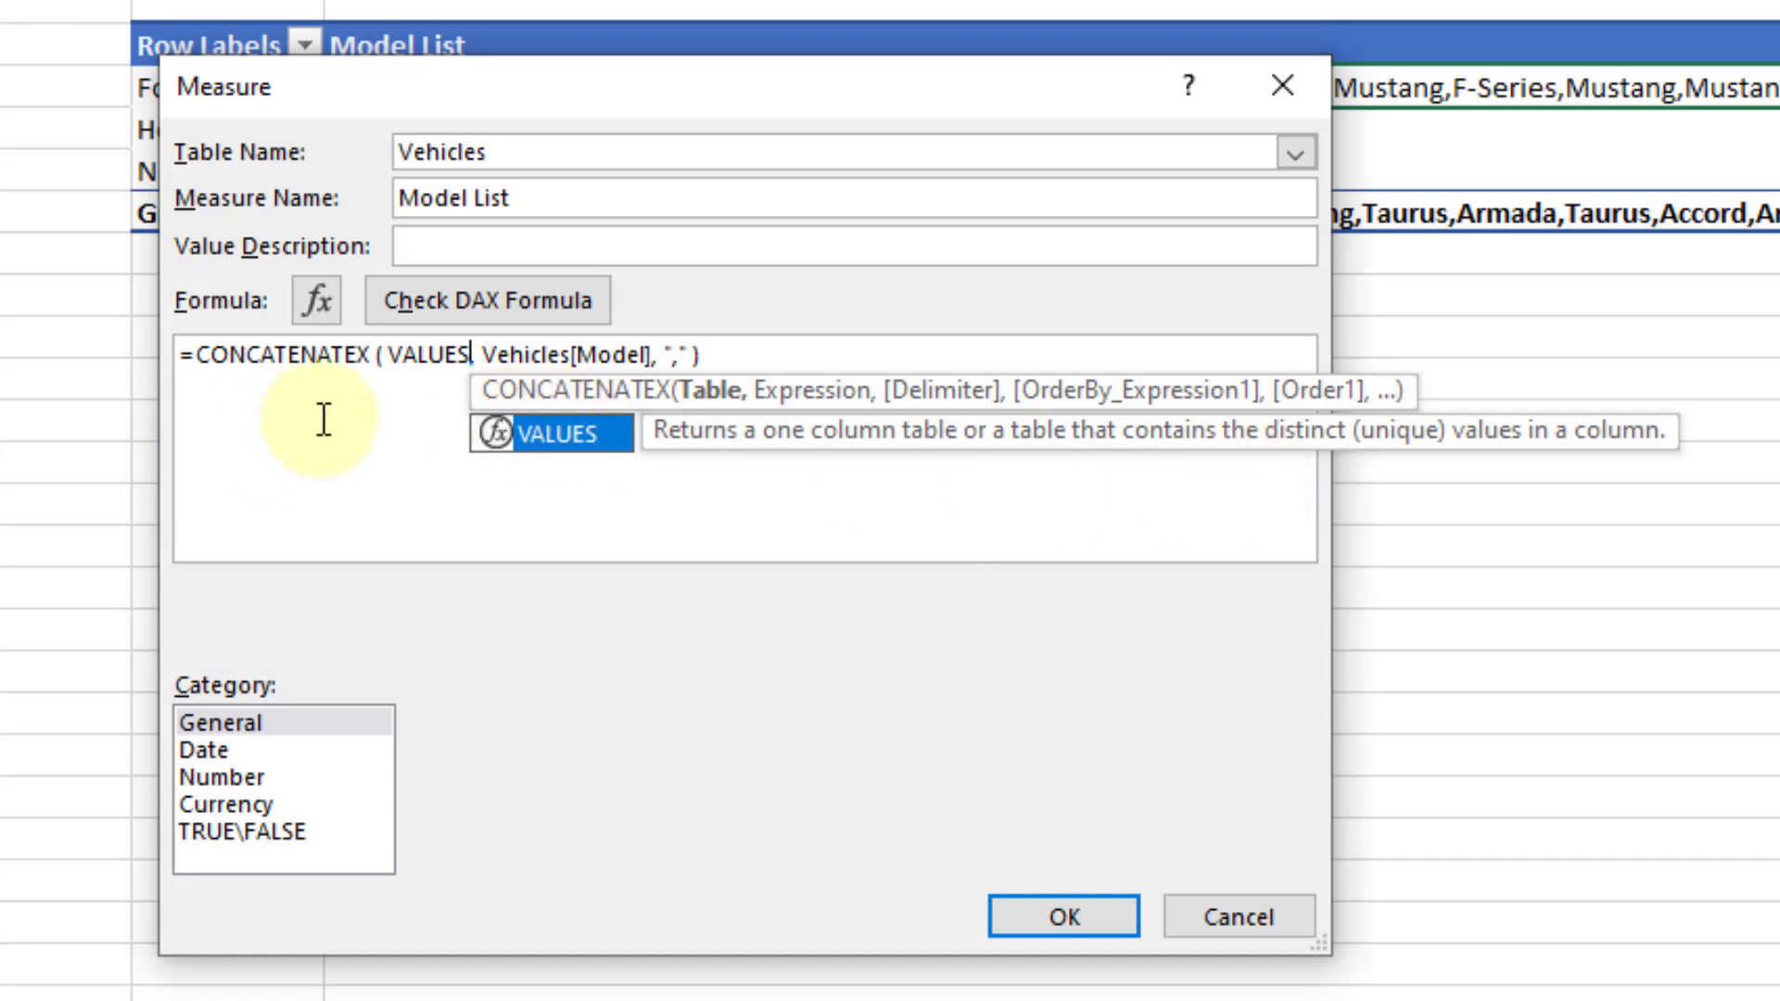
type("(")
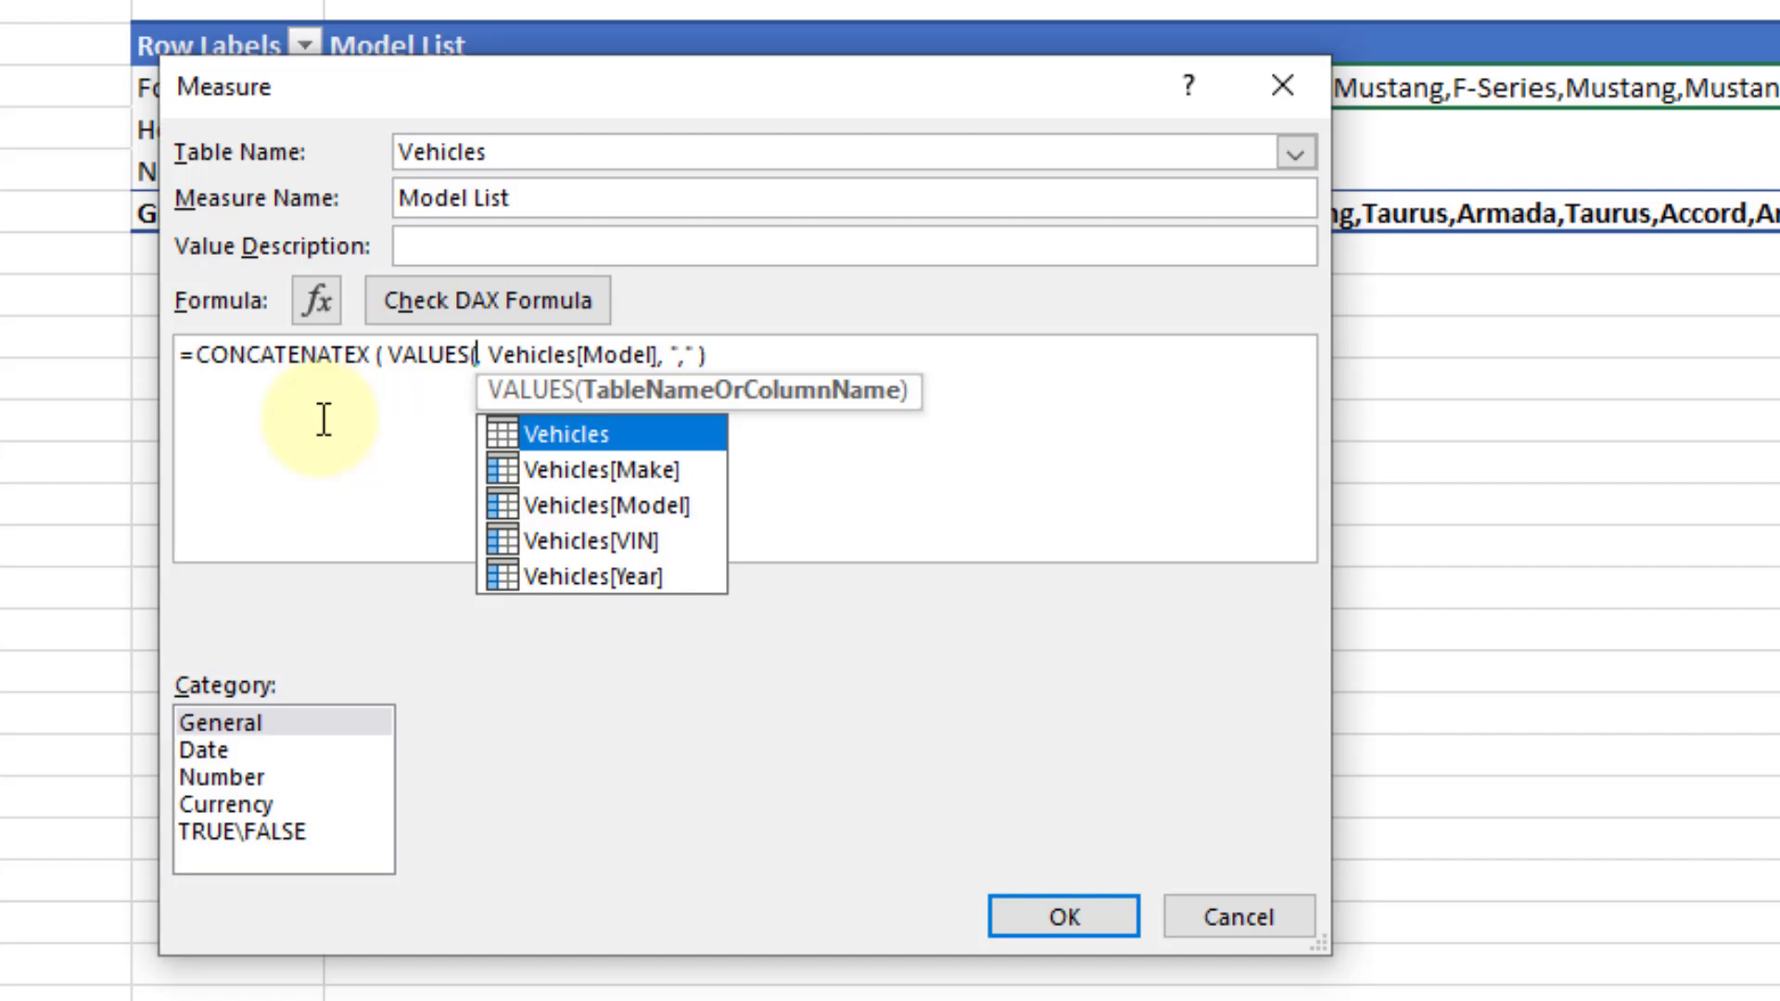
key("Down")
key("Down")
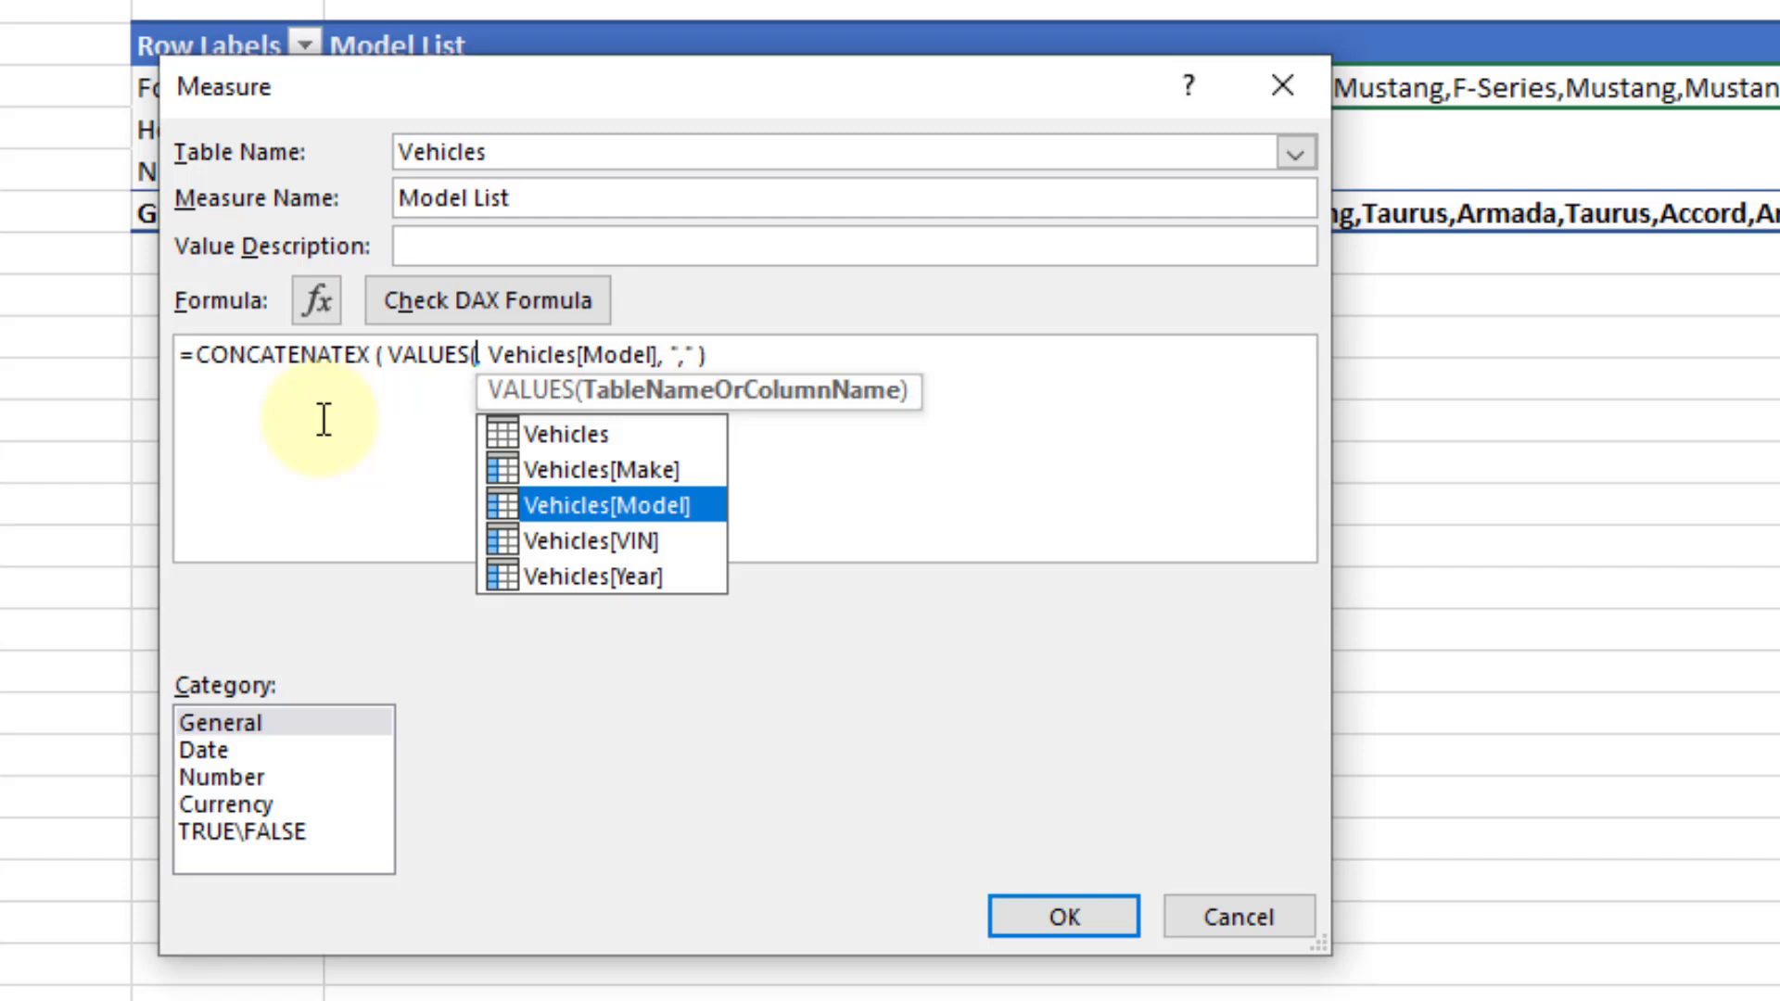
key("Tab")
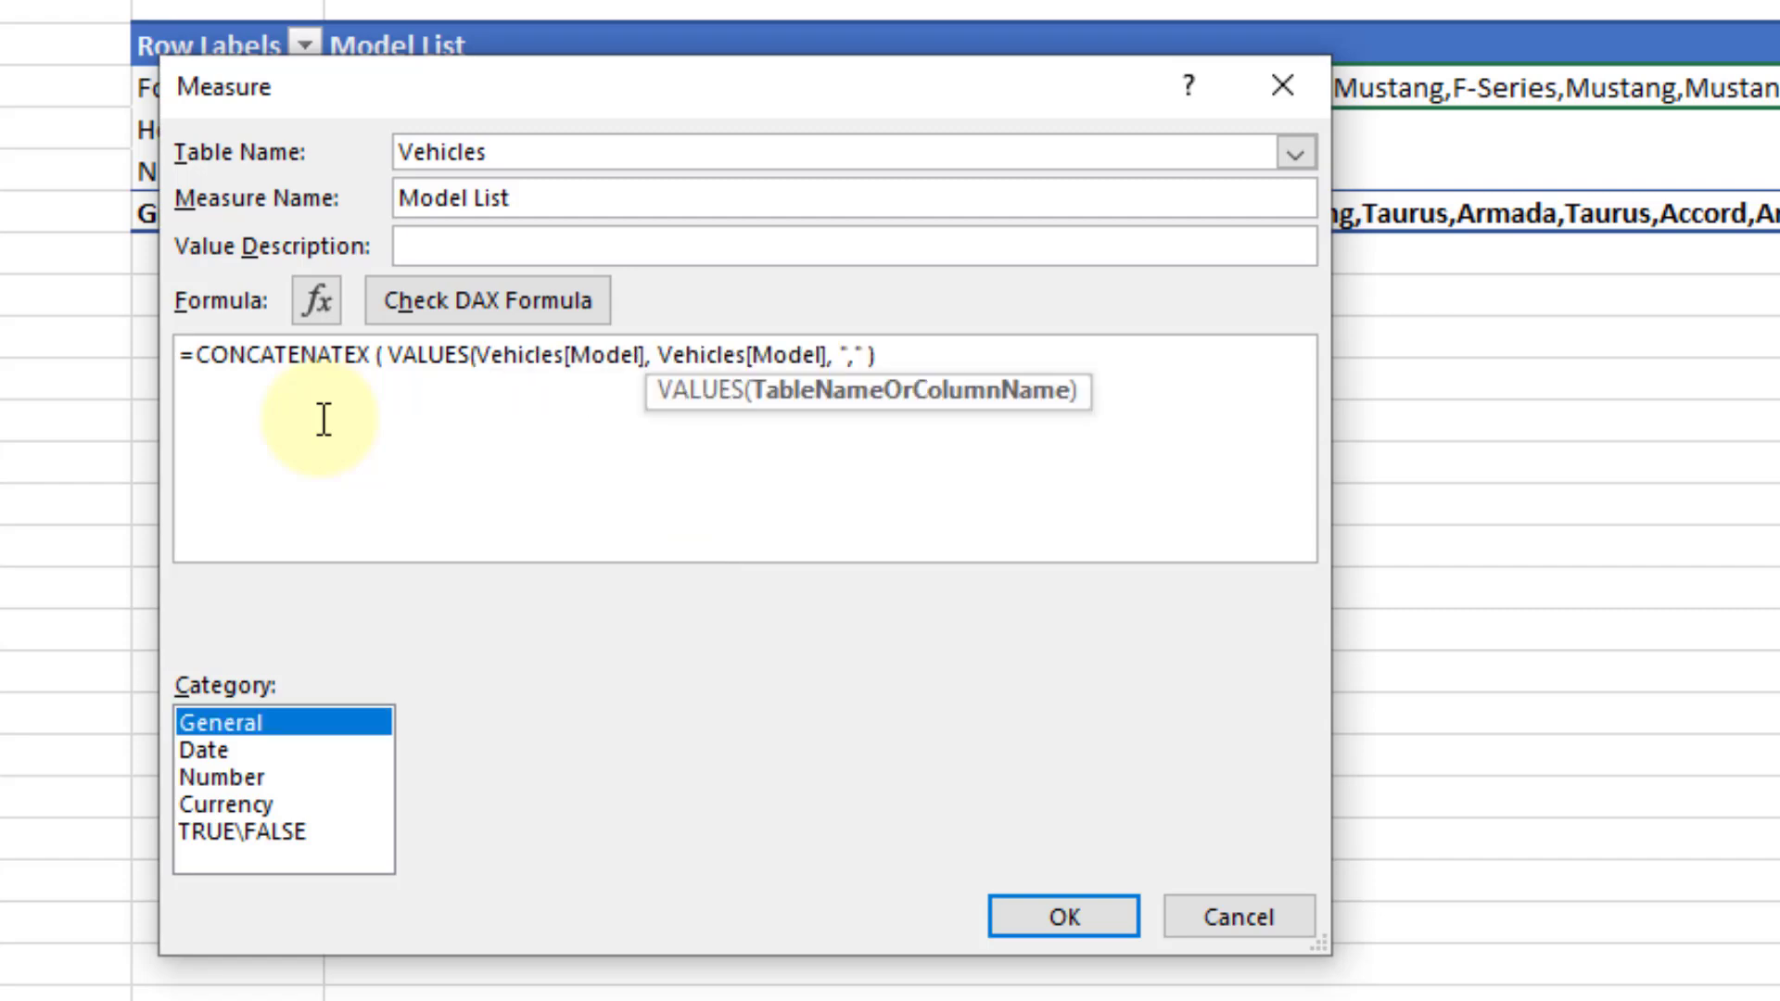
left_click(646, 355)
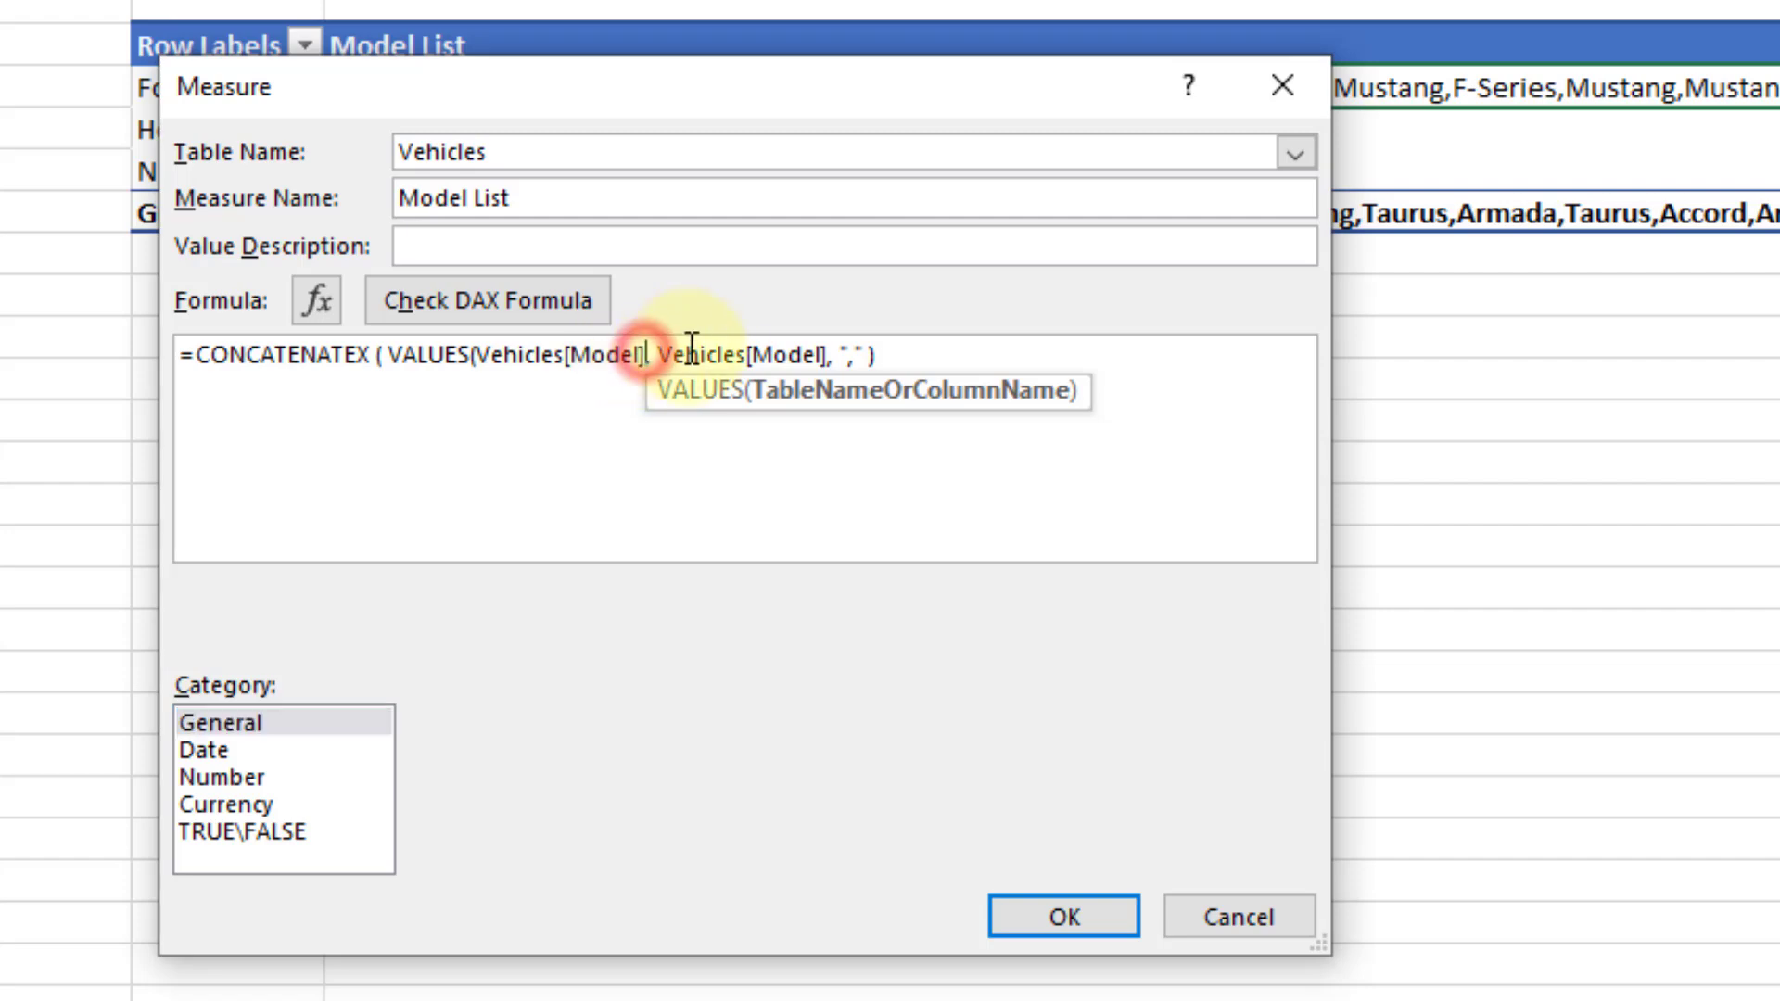
type(")")
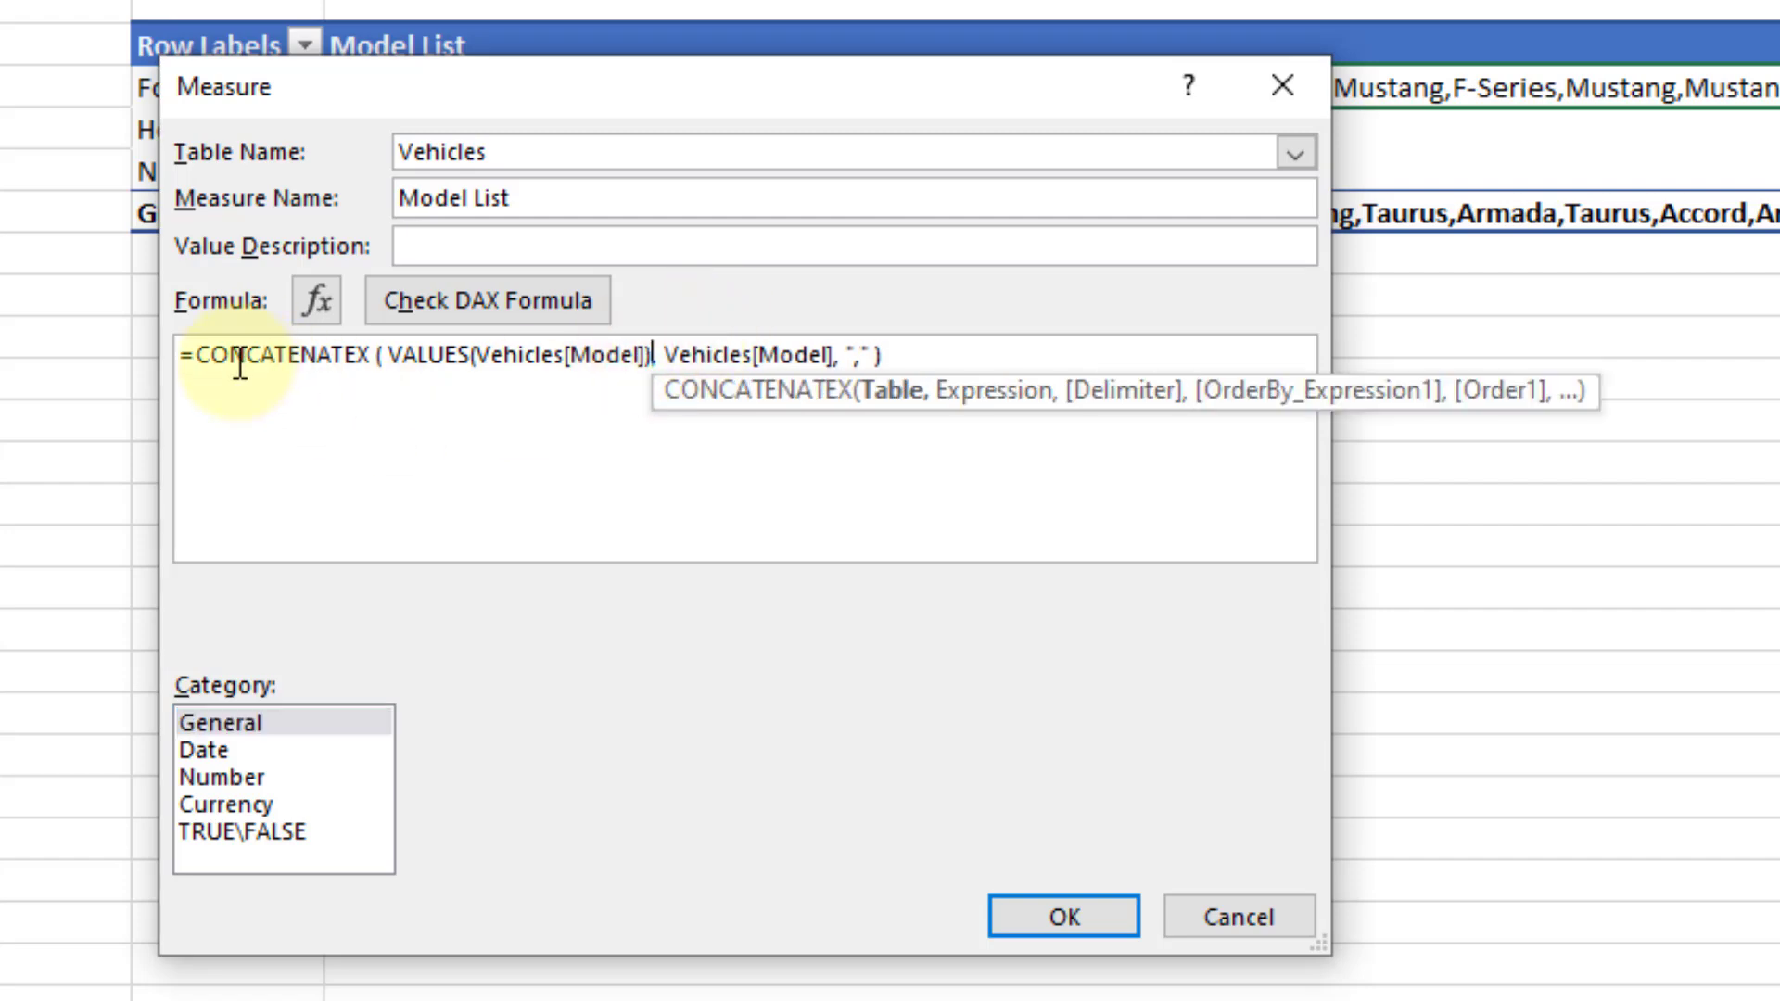
- Highlight the VALUES(Vehicles[Model]) table, Vehicles[Model] expression and comma delimiter arguments to review them
double_click(389, 356)
left_click_drag(523, 353, 656, 361)
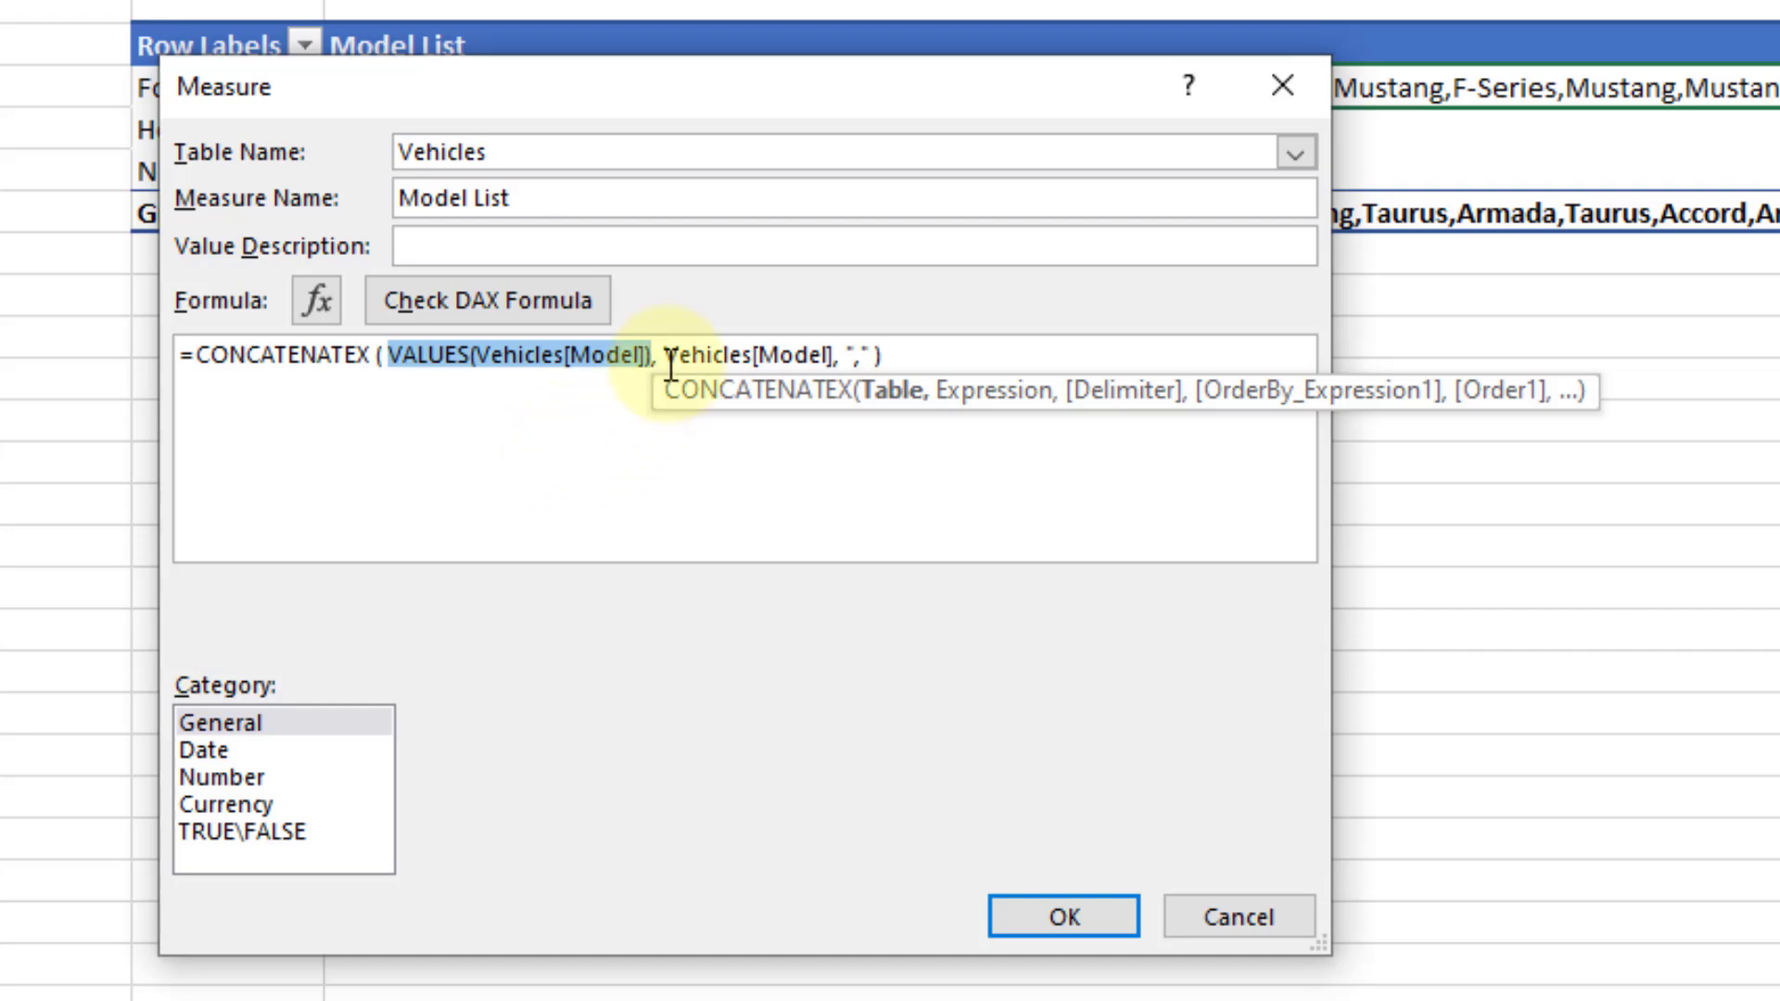
left_click_drag(667, 364, 839, 361)
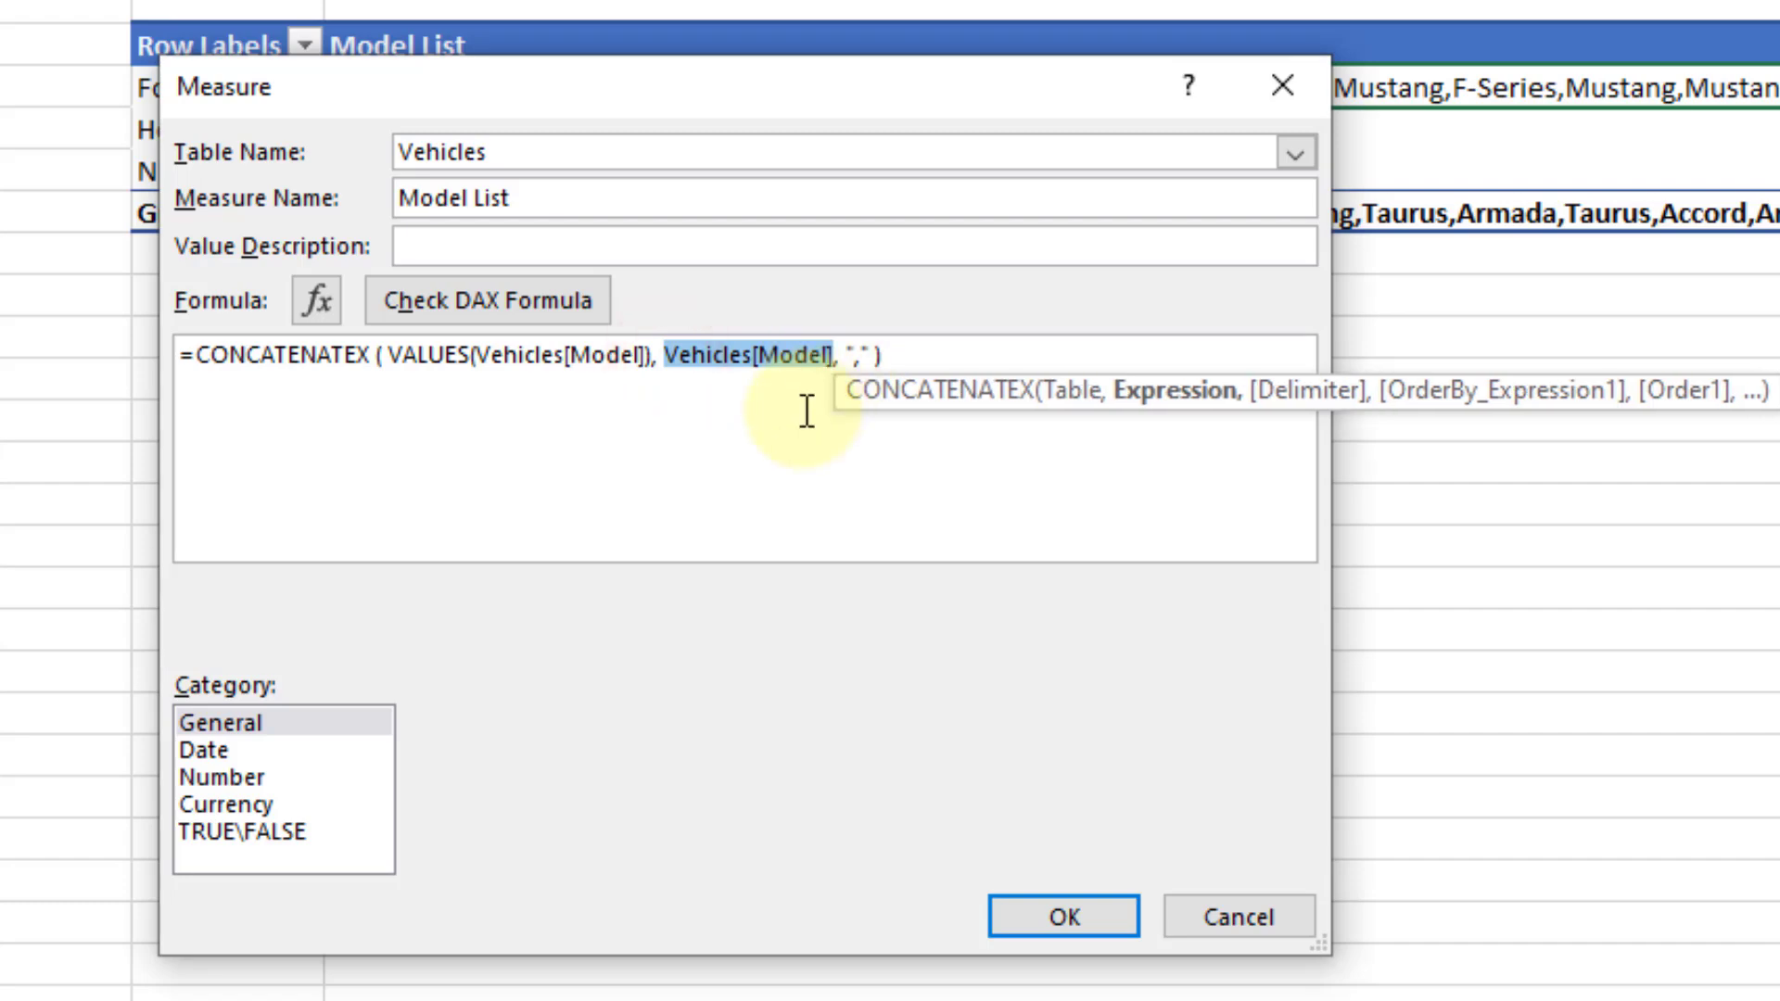
left_click_drag(845, 363, 872, 357)
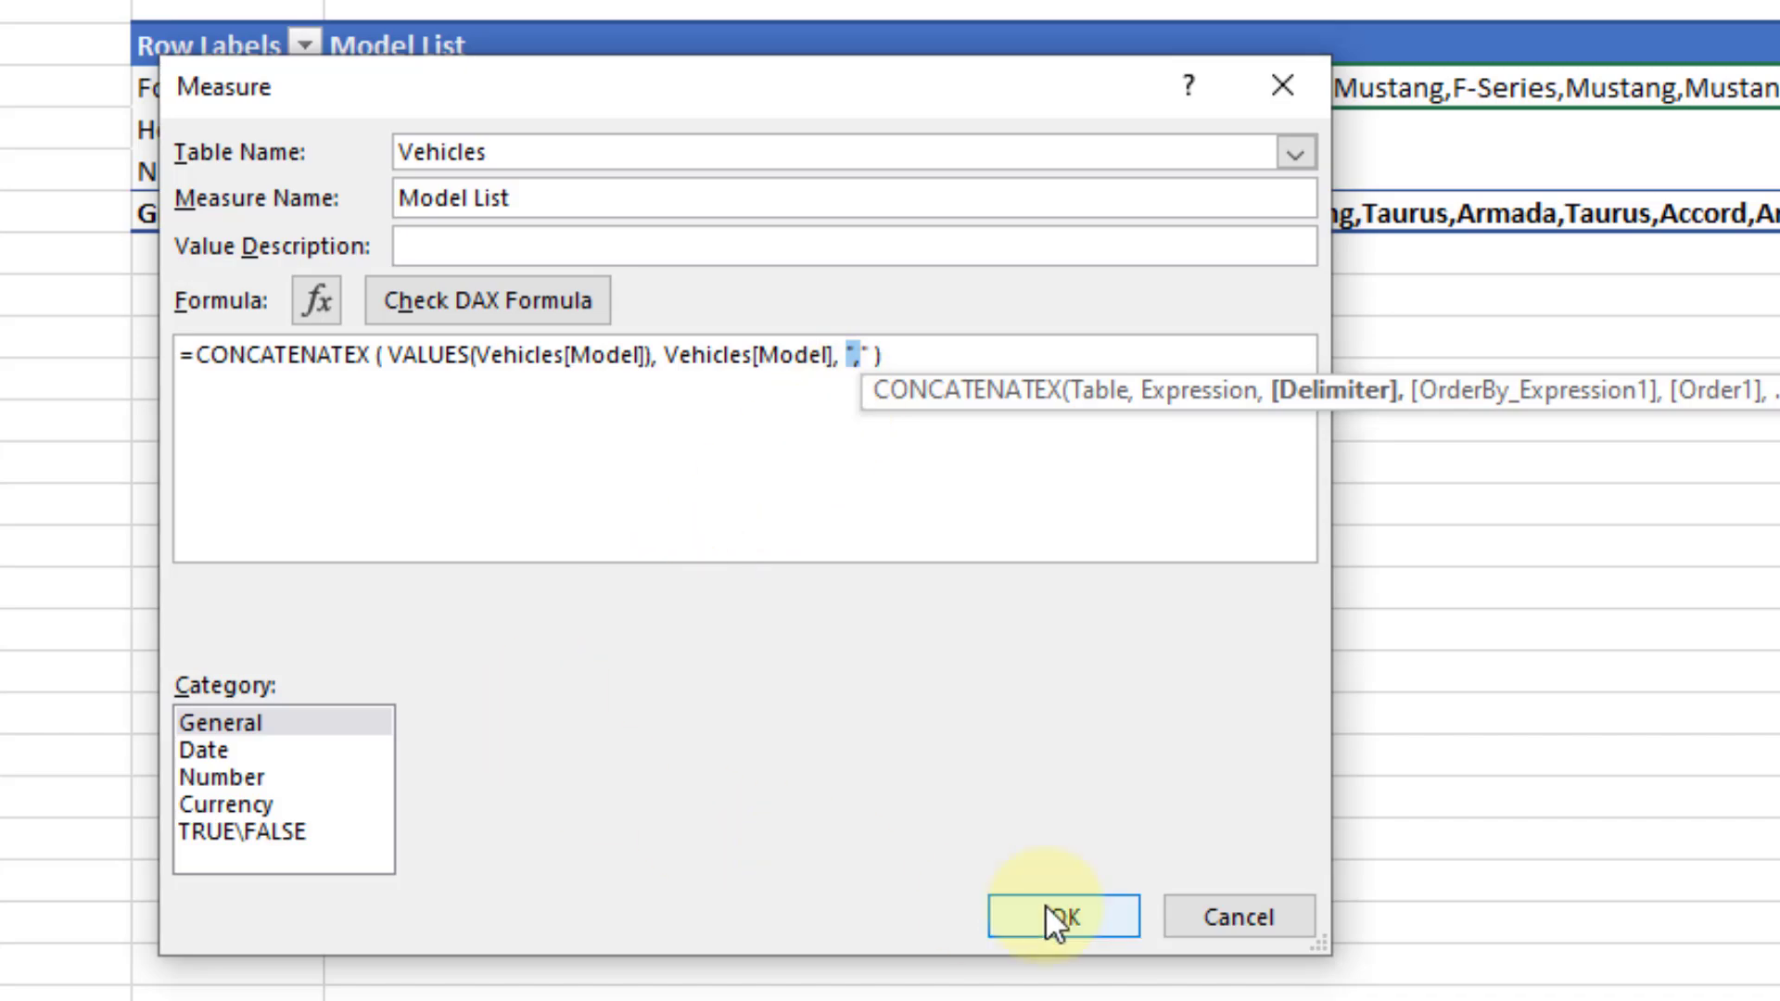
- Save the Model List measure and confirm Ford now shows F-Series,Mustang,Taurus
left_click(1048, 909)
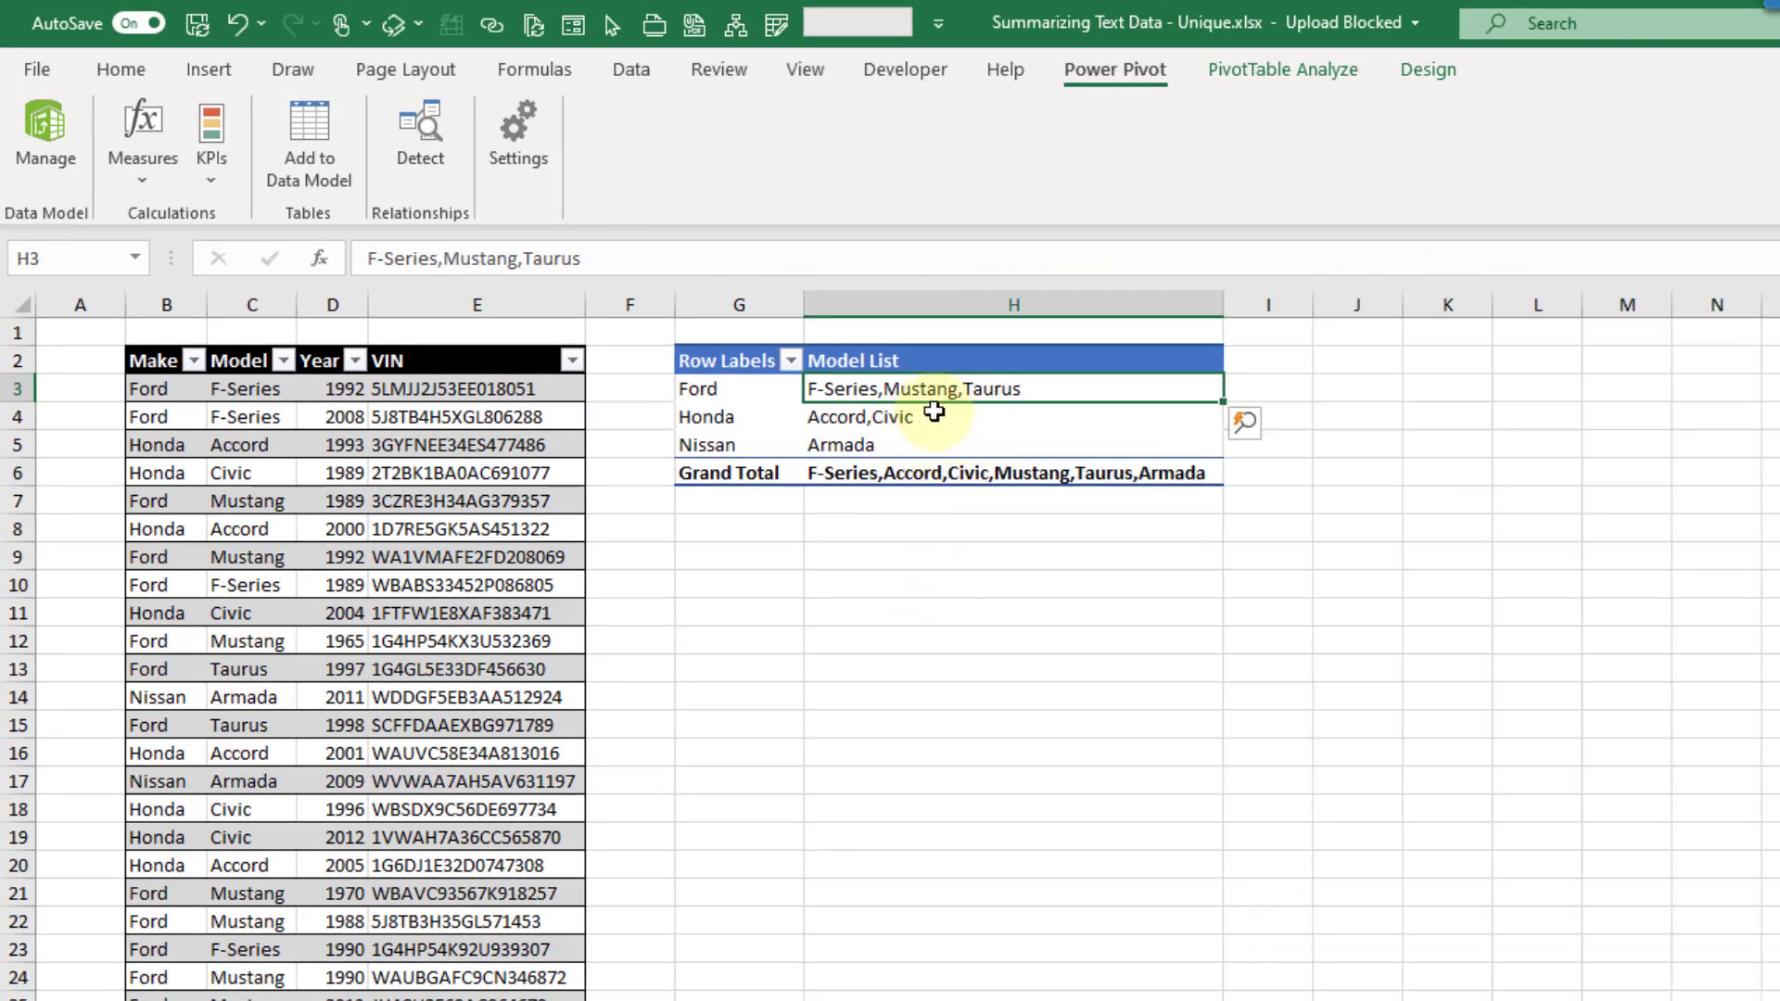
left_click(1035, 390)
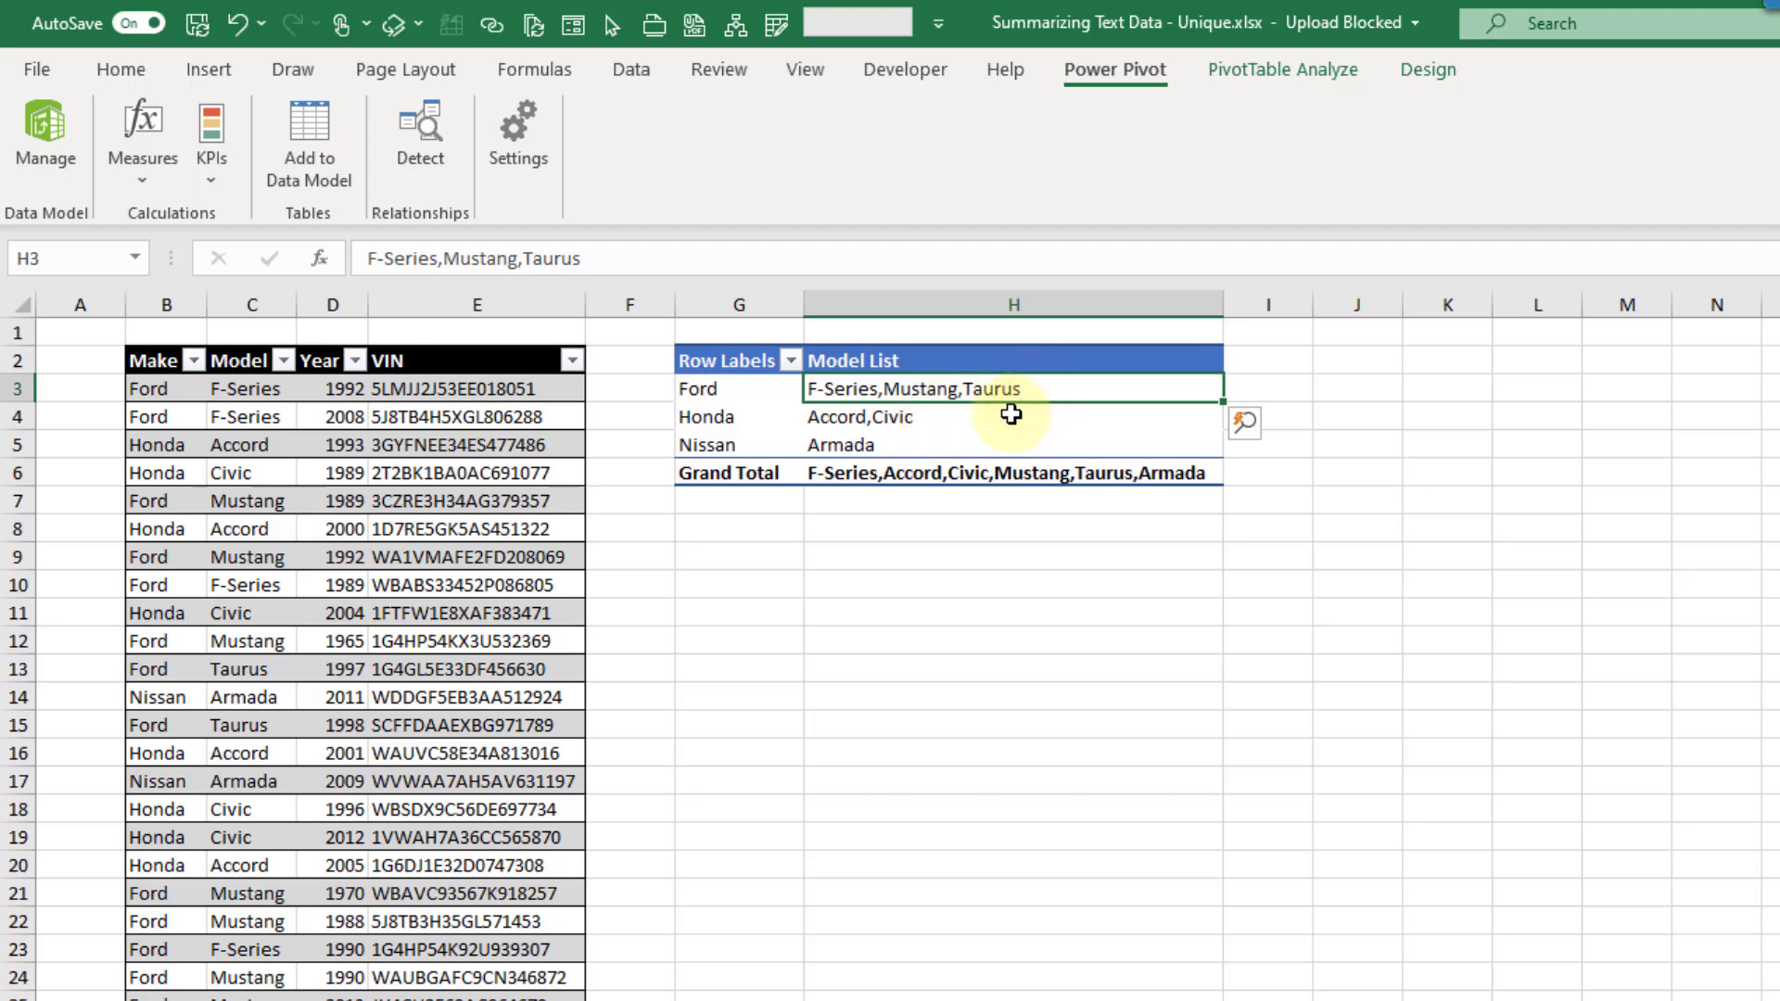